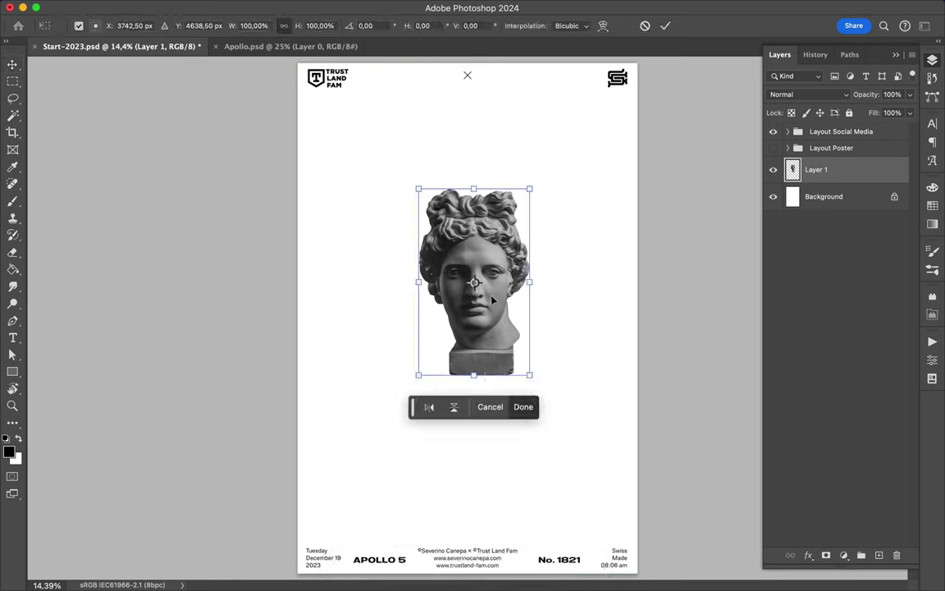
Apply the enlarged bust size and move the bust to the poster's upper right
key("Return")
mouse_move(458, 388)
left_mouse_down()
mouse_move(547, 350)
mouse_move(538, 296)
left_mouse_up()
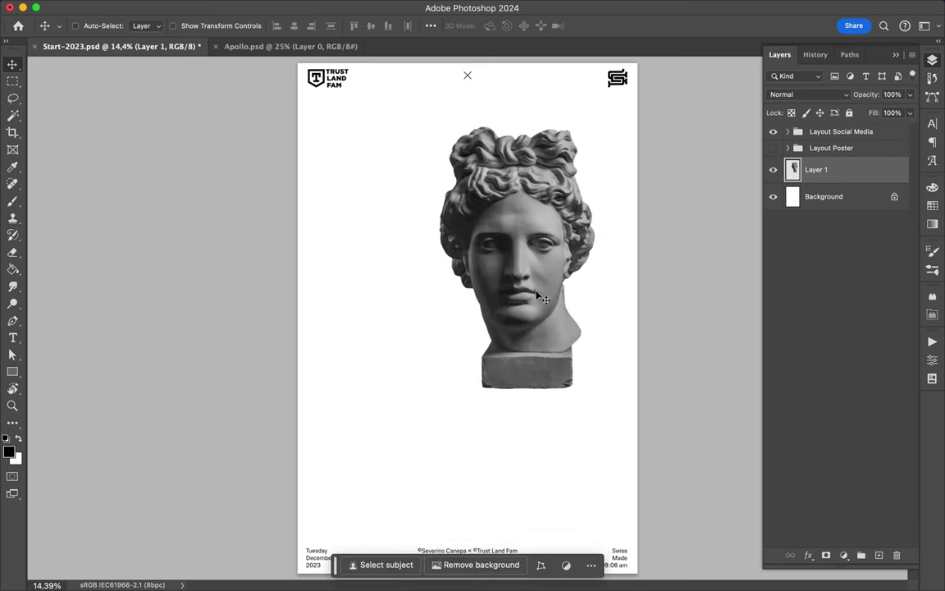
left_click_drag(379, 261, 391, 242)
Add a new empty layer and pick a rough ink brush preset
key("b")
left_click(878, 554)
left_click(94, 25)
scroll(115, 271, "up", 5)
left_click(218, 269)
Paint large black brushed W, H, A, T letters on the left of the poster
mouse_move(314, 158)
left_mouse_down()
mouse_move(329, 186)
mouse_move(367, 149)
mouse_move(420, 287)
left_mouse_up()
left_click_drag(412, 178, 406, 110)
mouse_move(382, 258)
left_mouse_down()
mouse_move(342, 297)
mouse_move(435, 332)
left_mouse_up()
left_click_drag(461, 279, 422, 378)
left_click_drag(353, 345, 335, 426)
left_click_drag(353, 316, 435, 427)
left_click_drag(338, 392, 422, 377)
mouse_move(358, 412)
left_mouse_down()
mouse_move(464, 410)
mouse_move(392, 519)
left_mouse_up()
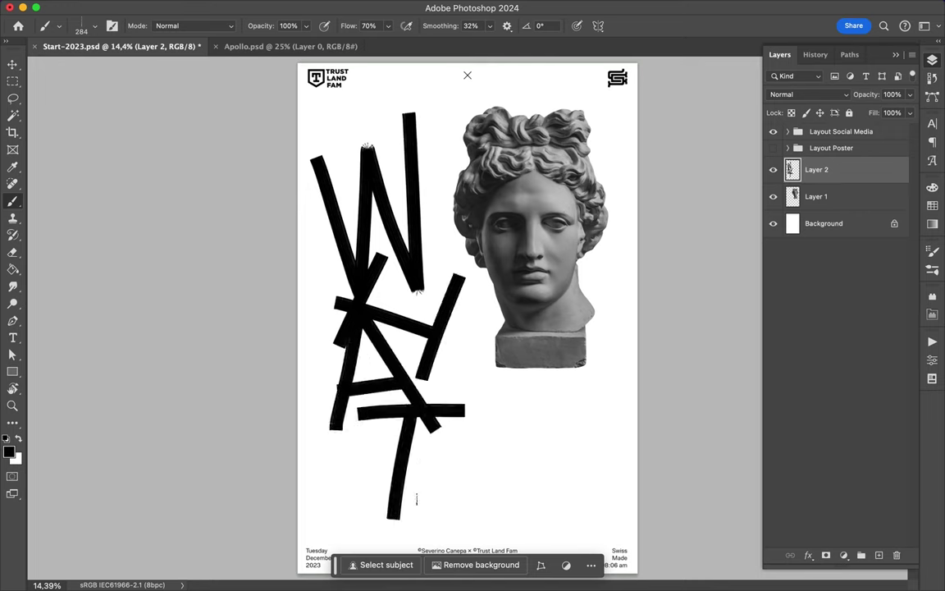
key("ctrl+shift+alt+n")
Brush a black rectangular frame around the bust's head on the new layer
mouse_move(447, 136)
left_mouse_down()
mouse_move(579, 134)
mouse_move(614, 186)
left_mouse_up()
mouse_move(612, 230)
left_mouse_down()
mouse_move(615, 336)
mouse_move(454, 333)
mouse_move(455, 342)
mouse_move(460, 140)
left_mouse_up()
key("v")
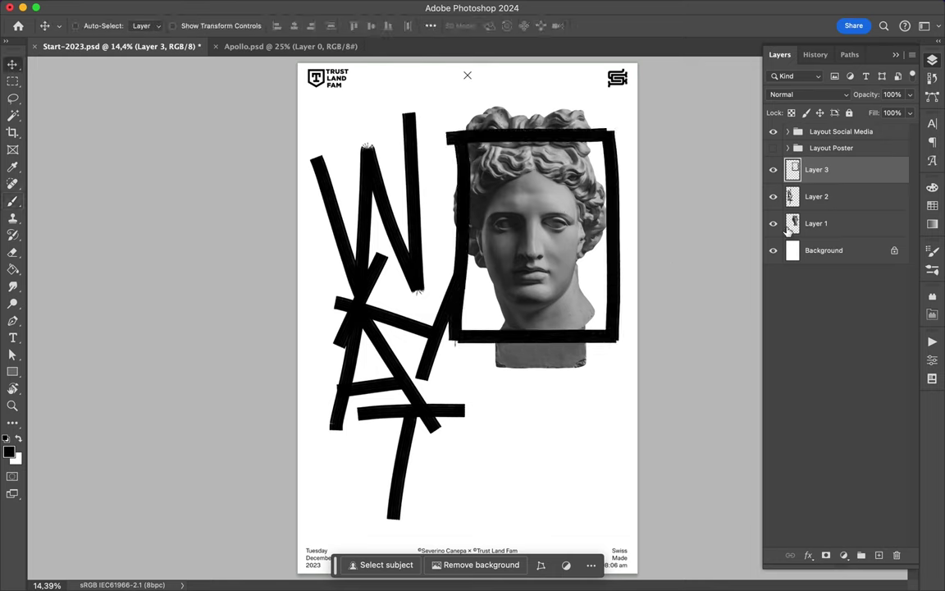
Mask the frame layer from the bust outline and erase the frame over the hair
left_click(825, 554)
left_click(792, 223, "ctrl")
key("e")
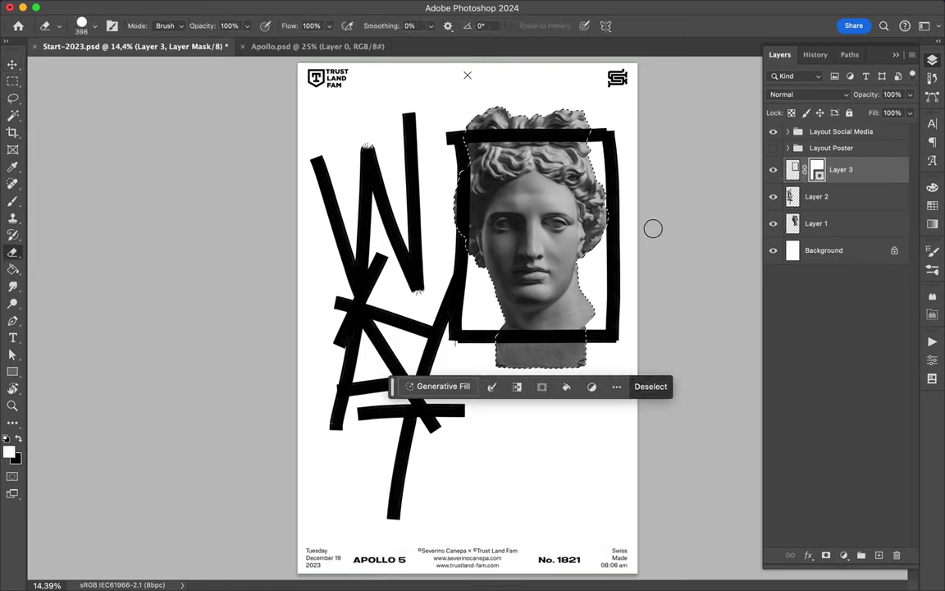
mouse_move(610, 218)
left_mouse_down()
mouse_move(574, 131)
mouse_move(492, 123)
mouse_move(595, 135)
mouse_move(625, 247)
left_mouse_up()
key("v")
Mask the bust layer to hide the neck strip, then nudge the WHAT letters up-left
left_click(816, 223)
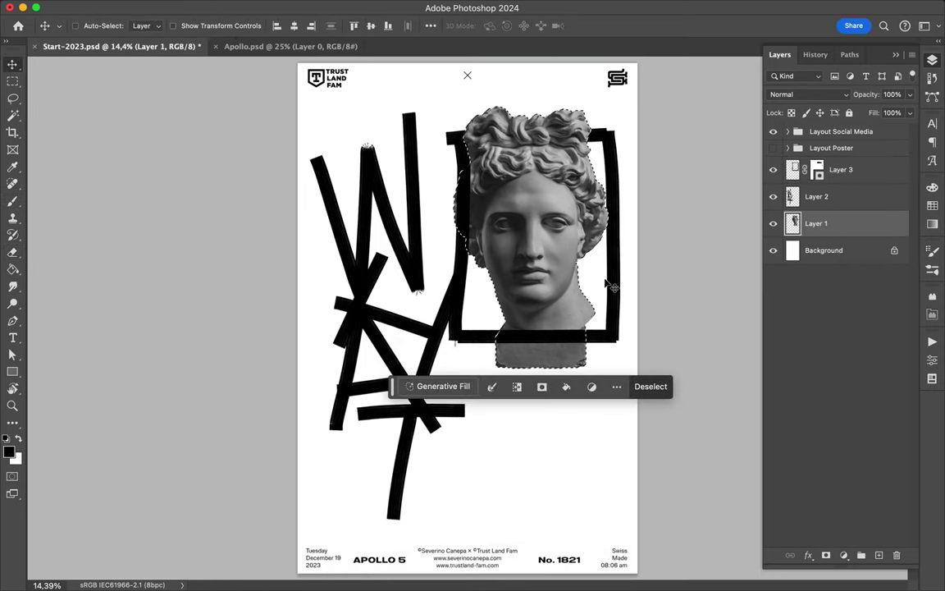
key("m")
key("ctrl+d")
left_click(825, 555)
key("b")
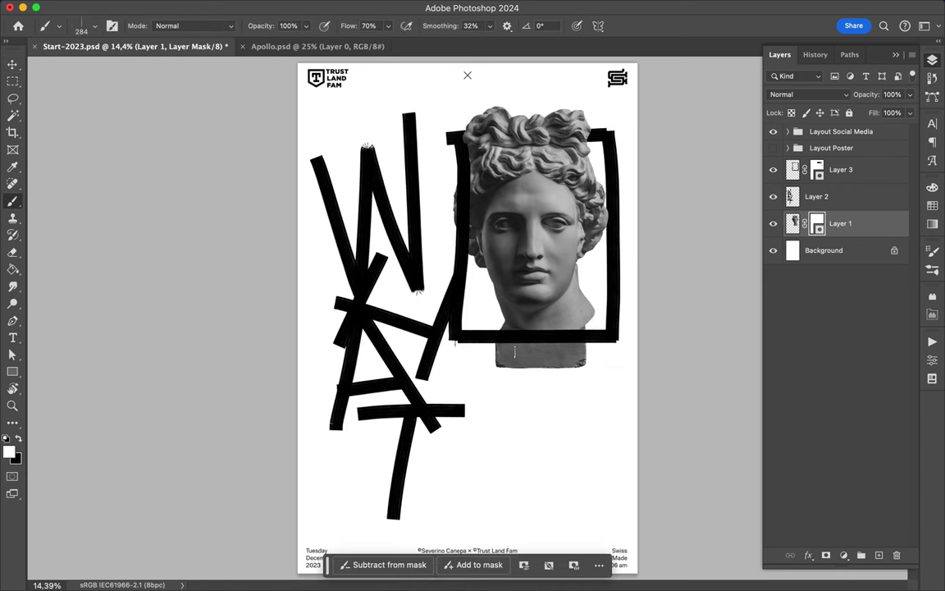
mouse_move(514, 352)
left_mouse_down()
mouse_move(504, 360)
mouse_move(574, 355)
mouse_move(584, 345)
left_mouse_up()
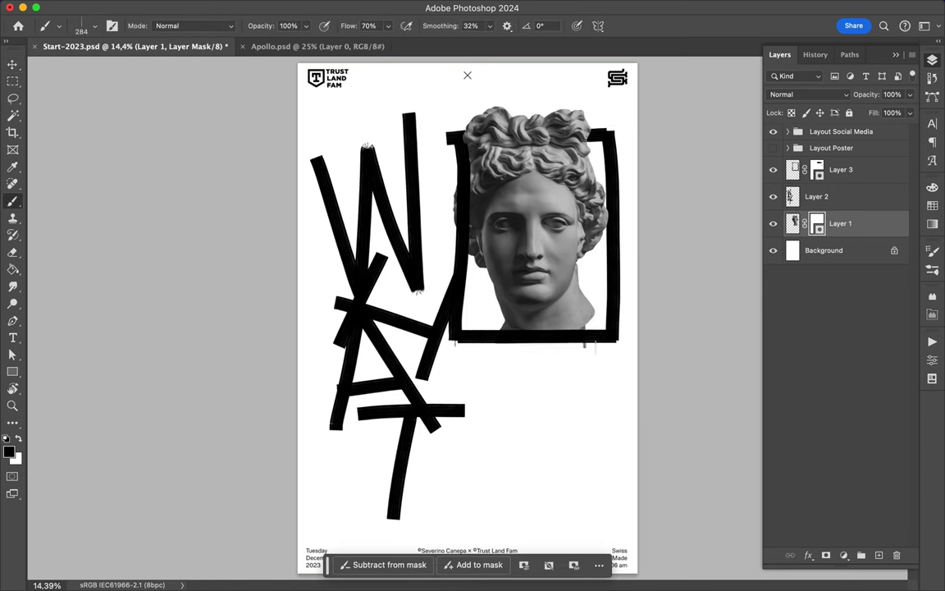
key("v")
left_click_drag(417, 277, 410, 274)
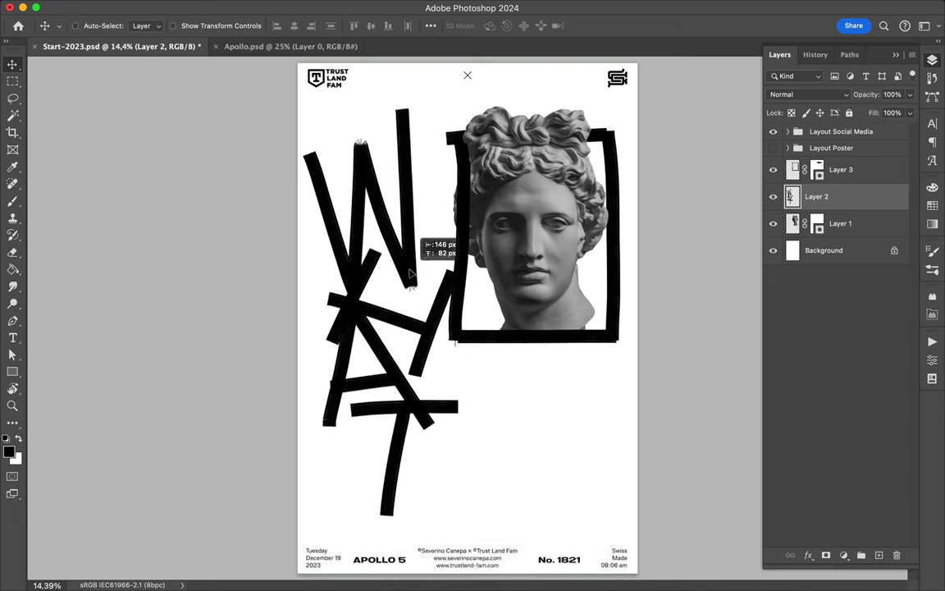
Select a small brush preset for drawing the doodles
scroll(449, 338, "up", 2)
scroll(479, 308, "up", 3)
key("b")
left_click(89, 26)
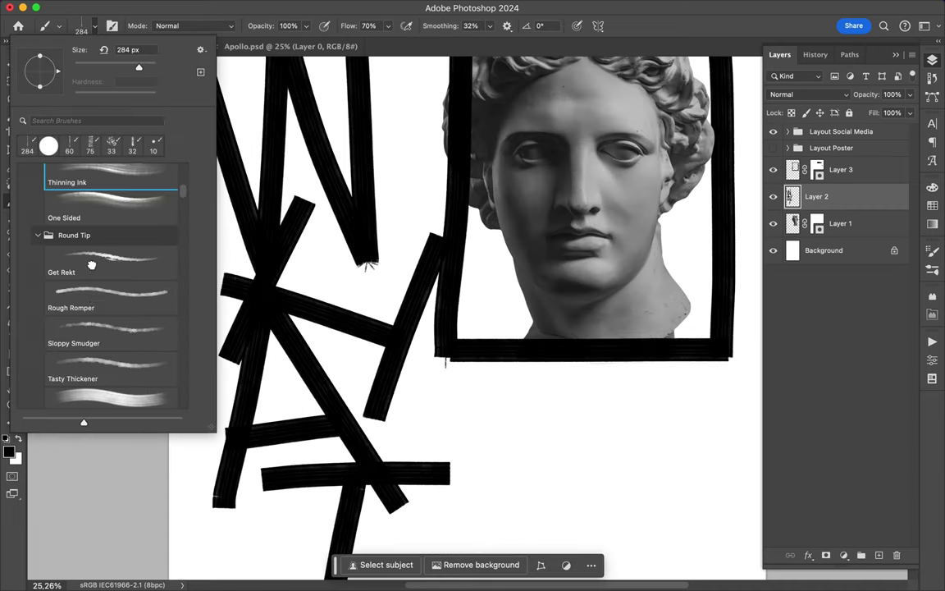
scroll(469, 308, "up", 5)
scroll(483, 377, "down", 3)
scroll(483, 377, "right", 2)
left_click(388, 211)
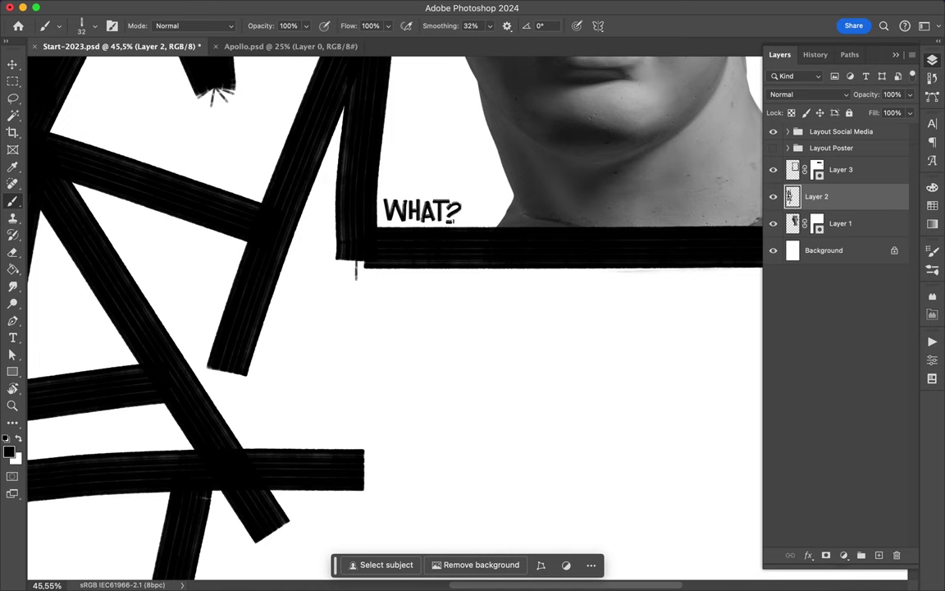
Draw a thin outline under the T's crossbar and down beside its stem
scroll(356, 270, "up", 2)
scroll(355, 271, "right", 2)
scroll(492, 213, "up", 10)
scroll(492, 214, "right", 5)
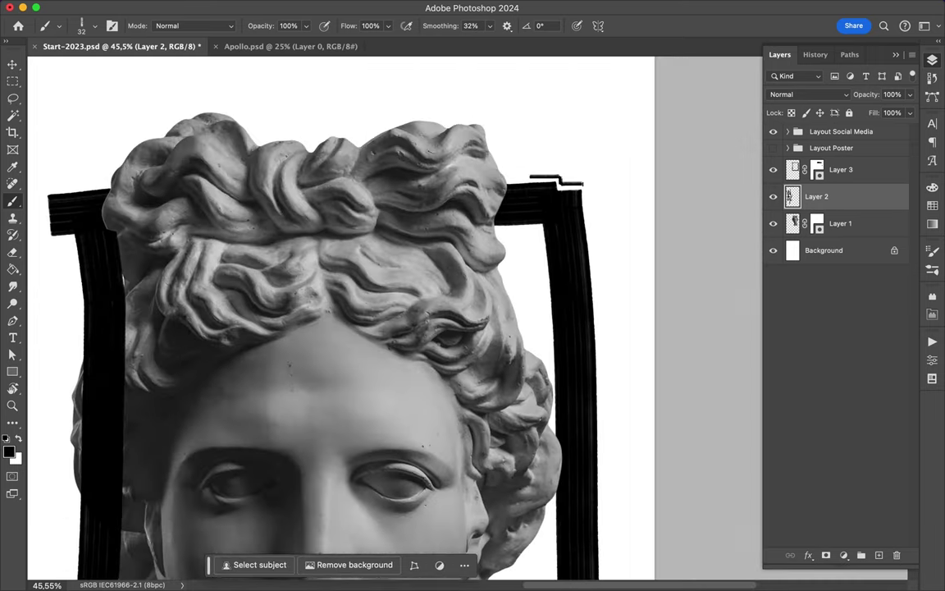
scroll(401, 353, "down", 6)
scroll(401, 354, "left", 1)
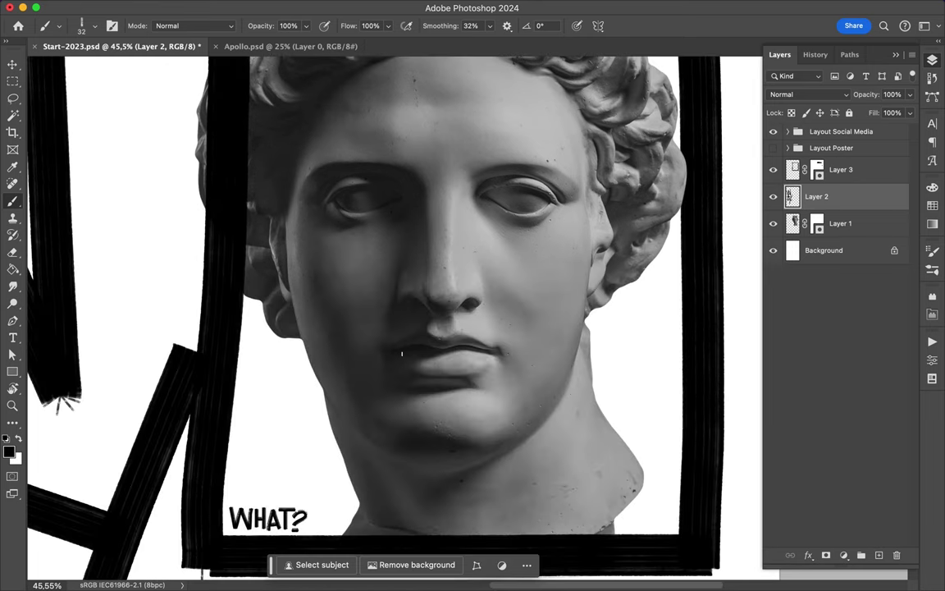
scroll(401, 353, "down", 5)
scroll(401, 354, "left", 2)
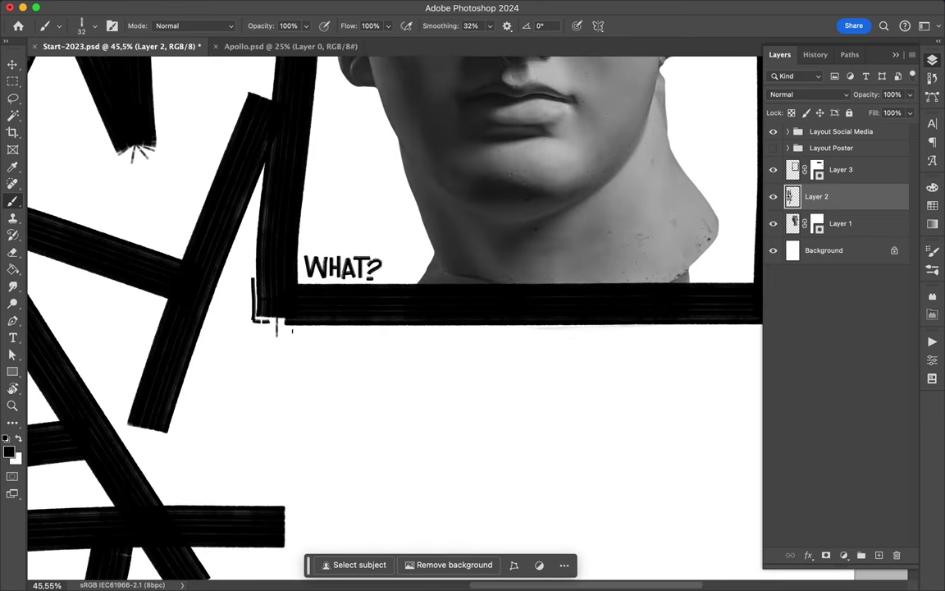
scroll(264, 360, "up", 5)
scroll(264, 359, "left", 6)
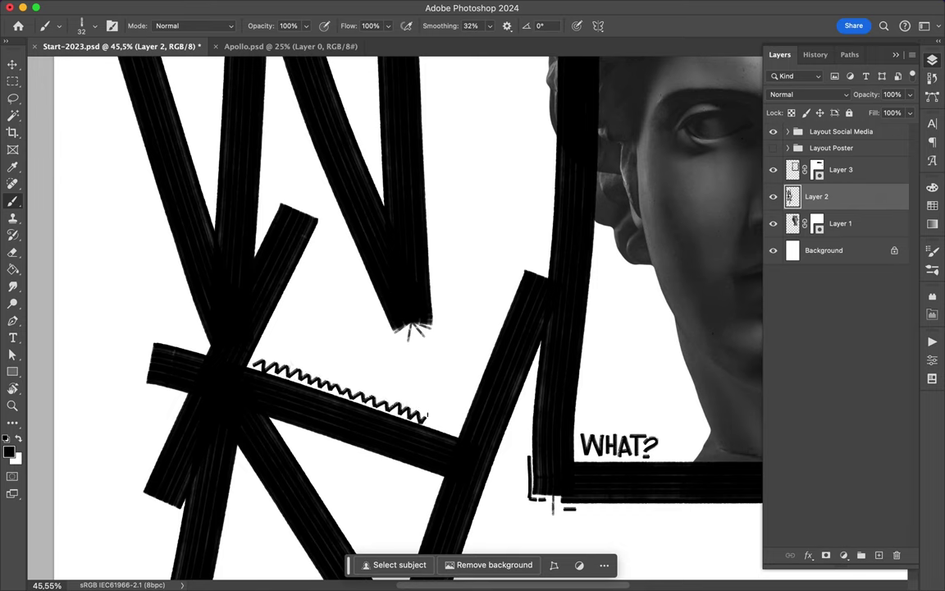
scroll(390, 400, "up", 10)
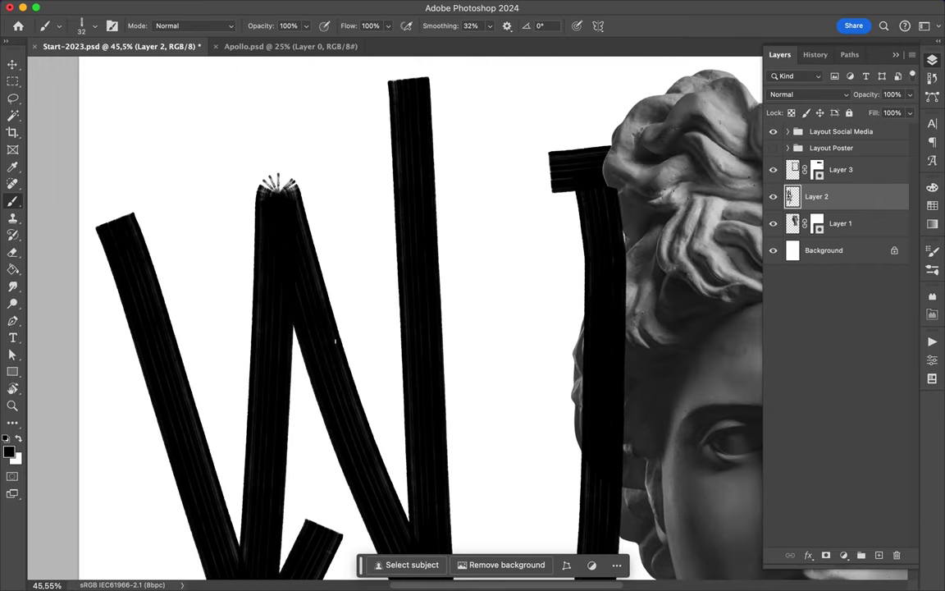
scroll(390, 400, "right", 6)
scroll(446, 410, "down", 9)
scroll(447, 410, "right", 8)
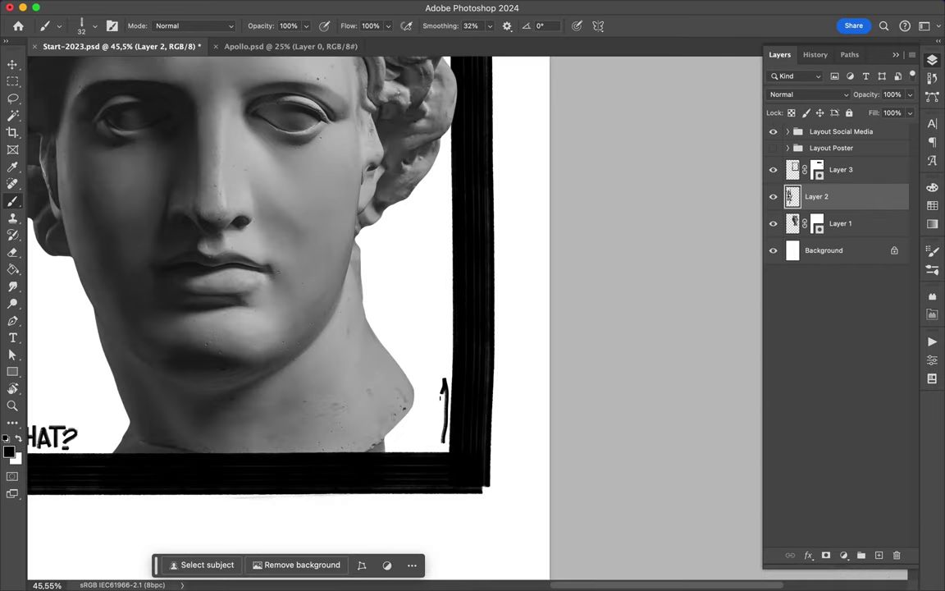
scroll(502, 443, "down", 5)
scroll(502, 443, "left", 3)
scroll(439, 449, "down", 8)
scroll(438, 449, "left", 15)
scroll(323, 226, "down", 4)
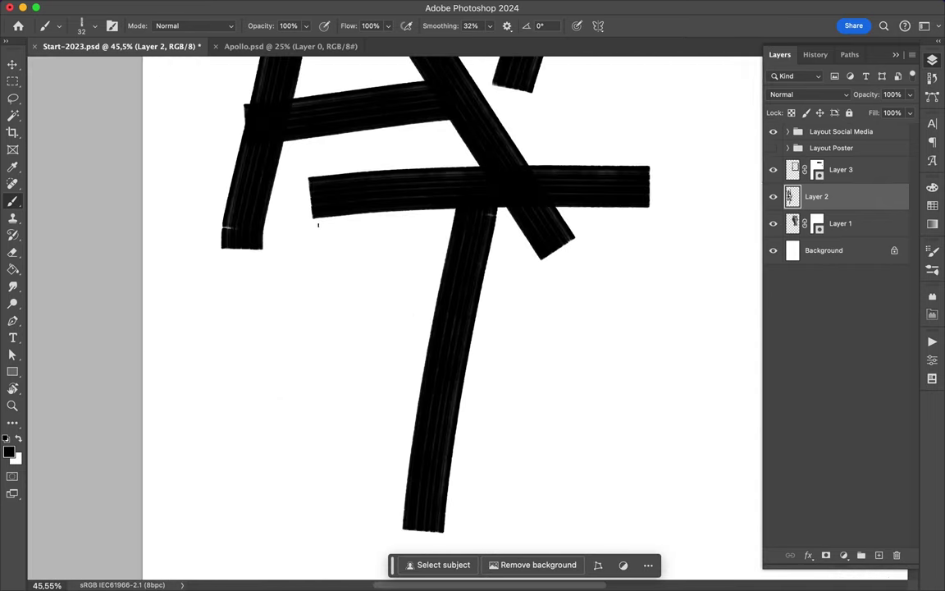
left_click_drag(366, 220, 442, 216)
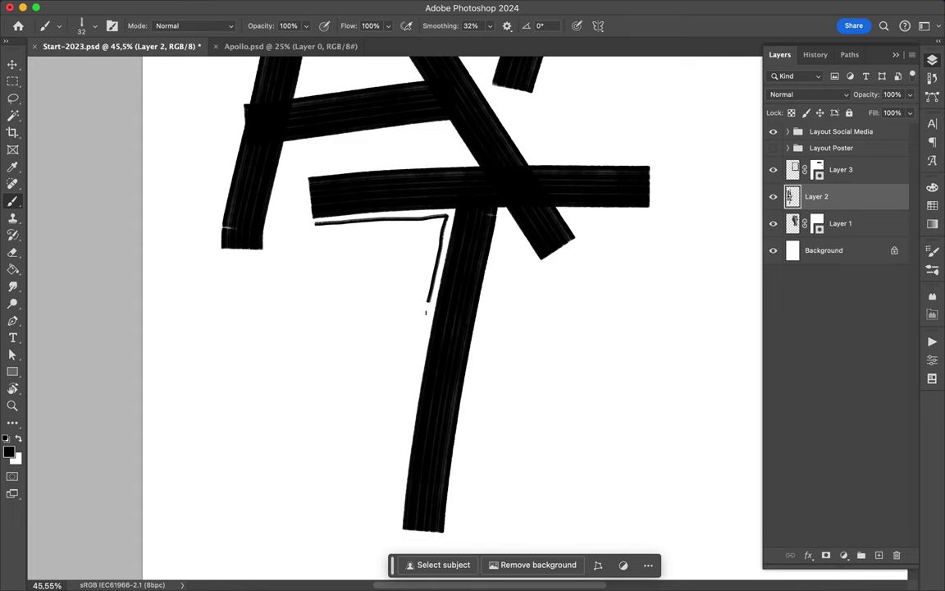
left_click_drag(415, 381, 397, 497)
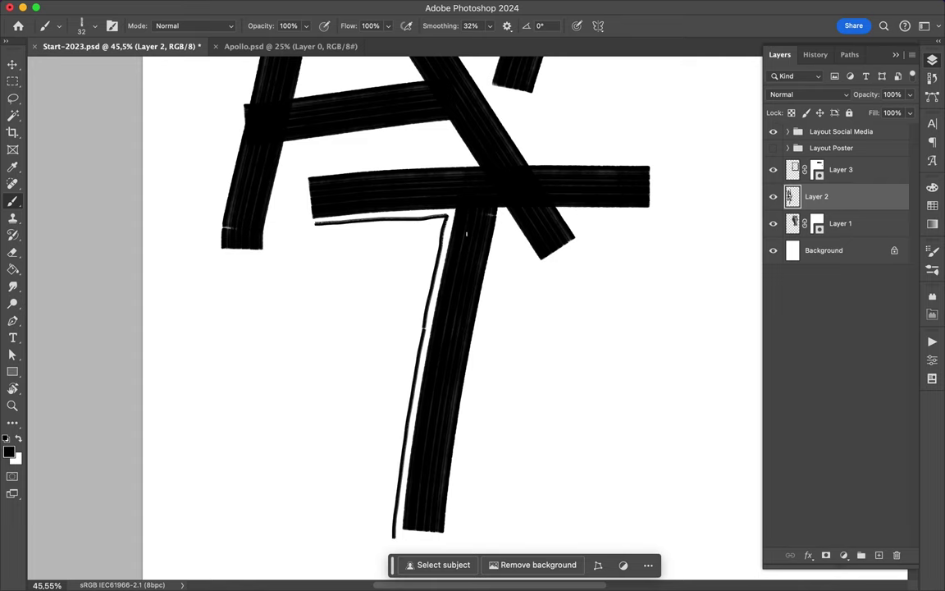
scroll(466, 234, "down", 5)
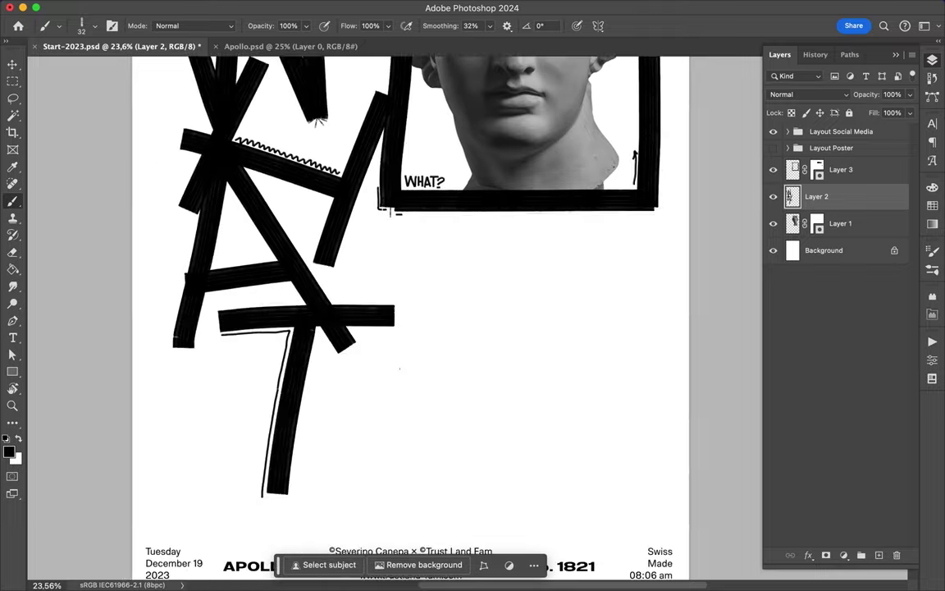
scroll(400, 369, "up", 4)
scroll(410, 168, "up", 5)
Hand-letter a small sideways WHAT along the big A's stroke
mouse_move(436, 100)
left_mouse_down()
mouse_move(423, 123)
mouse_move(438, 153)
mouse_move(427, 131)
left_mouse_up()
left_click_drag(412, 132, 439, 125)
mouse_move(420, 165)
left_mouse_down()
mouse_move(393, 176)
mouse_move(390, 193)
left_mouse_up()
Paint a bold bar above the statue's eye
scroll(445, 211, "up", 5)
scroll(523, 201, "down", 1)
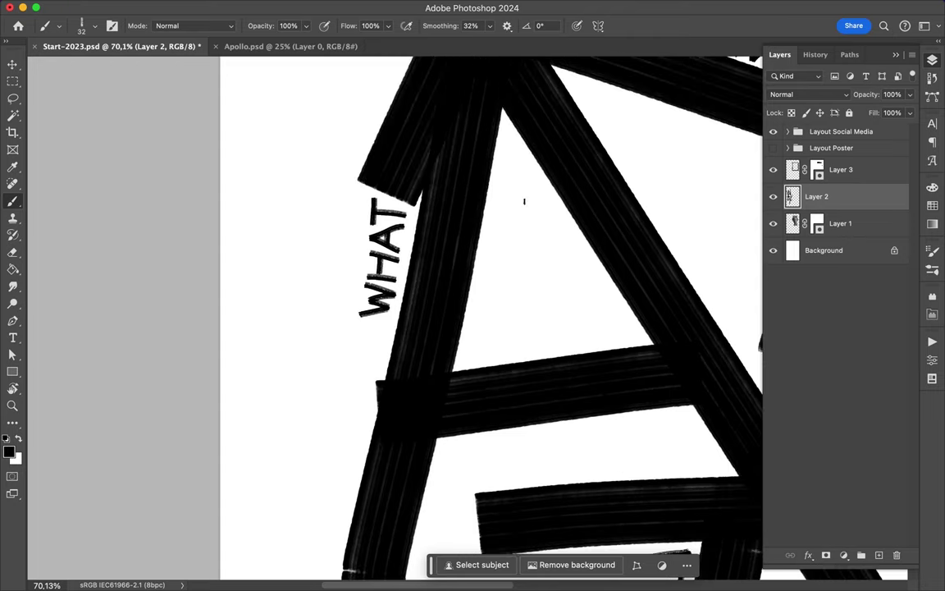
scroll(519, 300, "down", 2)
scroll(519, 300, "right", 3)
scroll(519, 300, "up", 4)
scroll(519, 300, "right", 7)
scroll(377, 186, "right", 4)
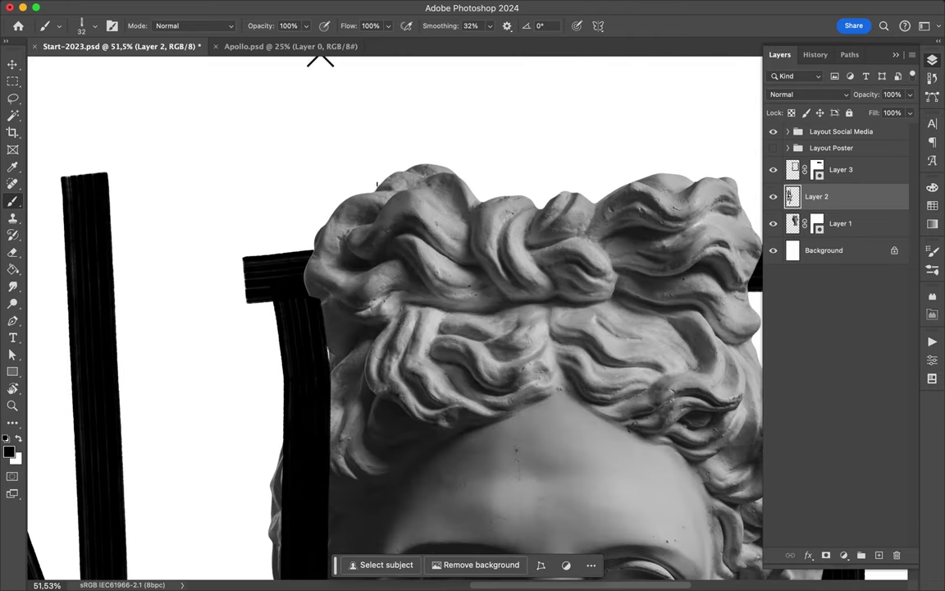
scroll(586, 188, "down", 4)
scroll(603, 182, "right", 4)
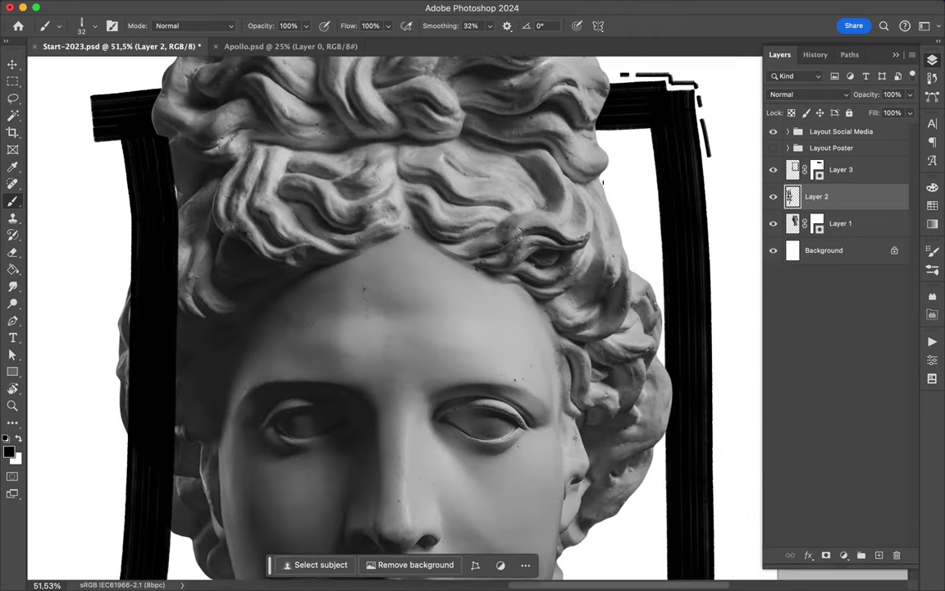
scroll(94, 367, "down", 2)
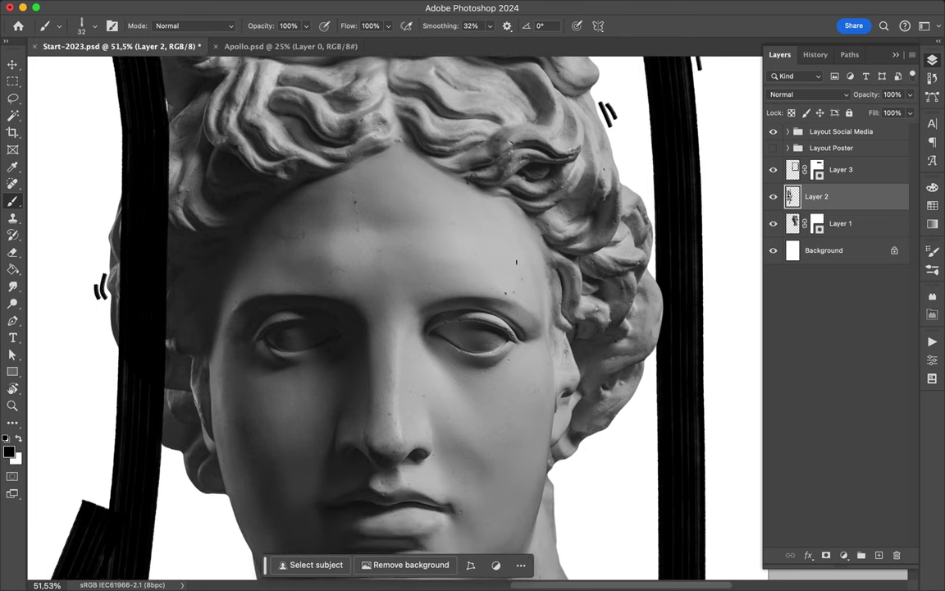
scroll(603, 566, "down", 2)
scroll(603, 566, "right", 2)
scroll(369, 320, "down", 5)
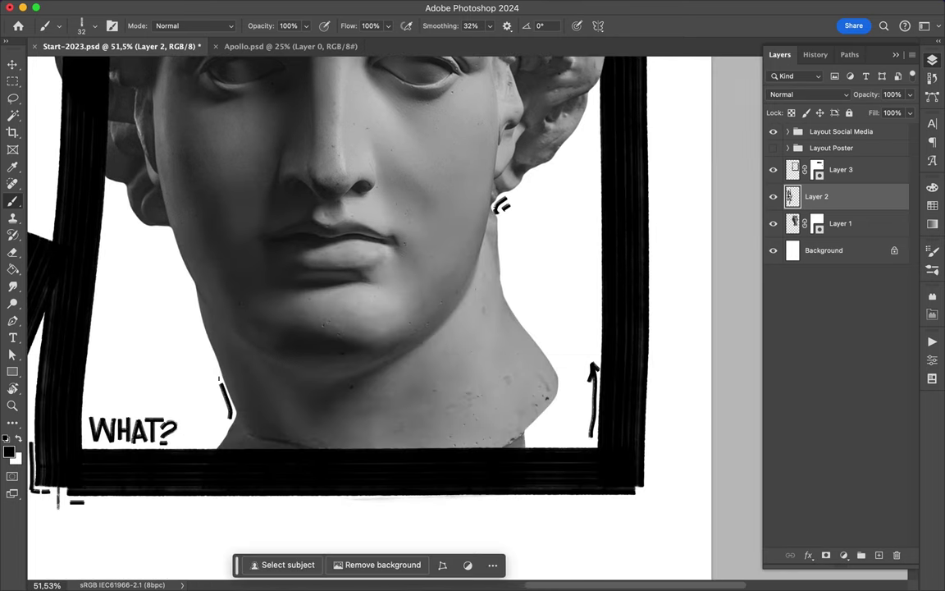
scroll(201, 361, "up", 2)
scroll(175, 377, "up", 2)
scroll(369, 320, "up", 3)
scroll(369, 320, "down", 2)
scroll(369, 320, "down", 1)
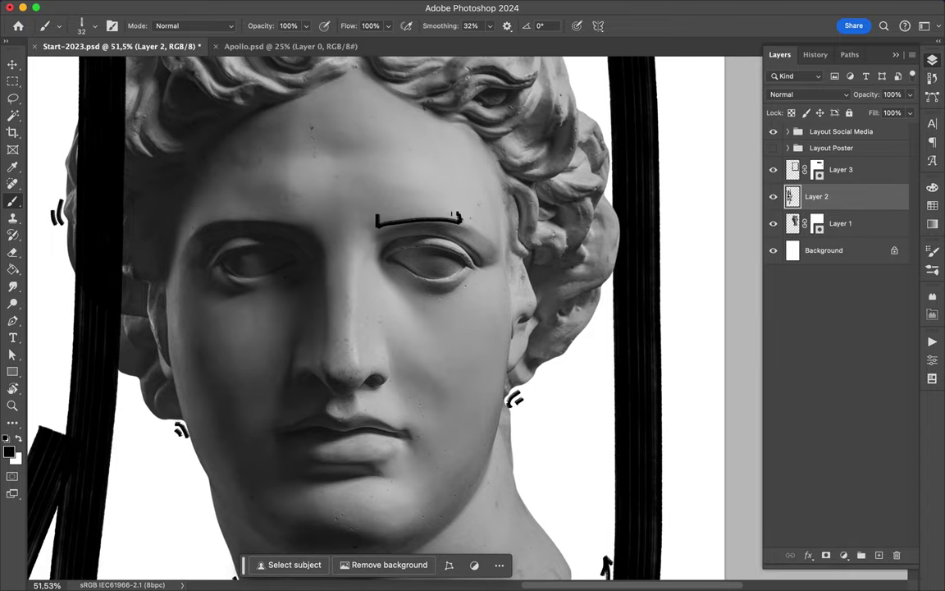
left_click_drag(453, 214, 377, 216)
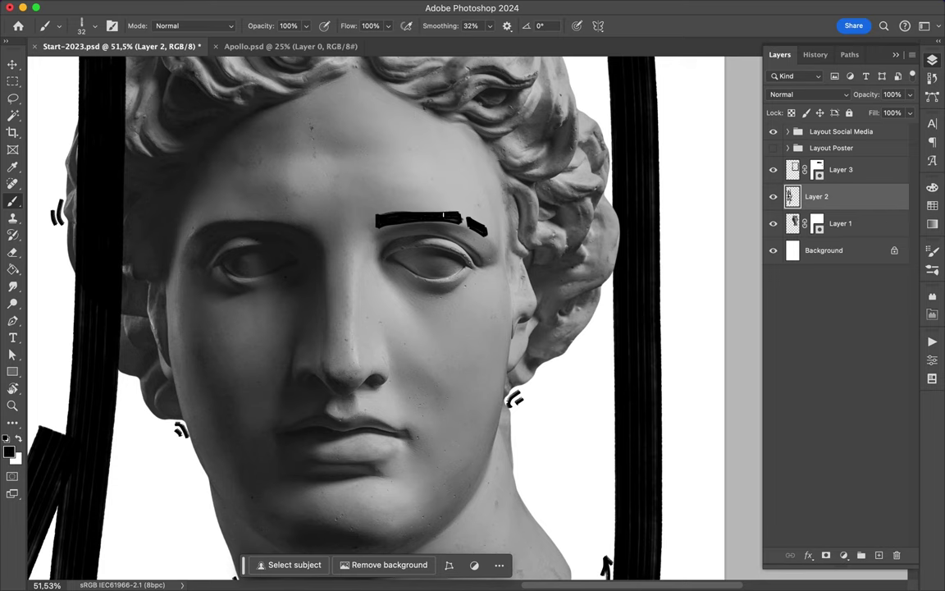
Hand-letter WHAT? on the statue's forehead
scroll(352, 332, "down", 2)
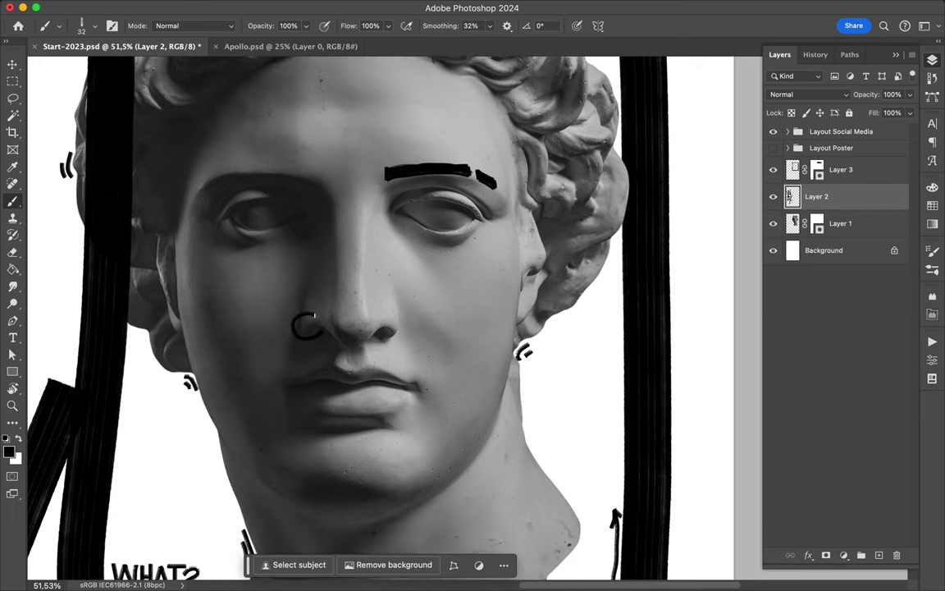
scroll(377, 319, "down", 2)
scroll(377, 320, "up", 2)
mouse_move(379, 160)
left_mouse_down()
mouse_move(382, 252)
mouse_move(402, 173)
mouse_move(416, 255)
left_mouse_up()
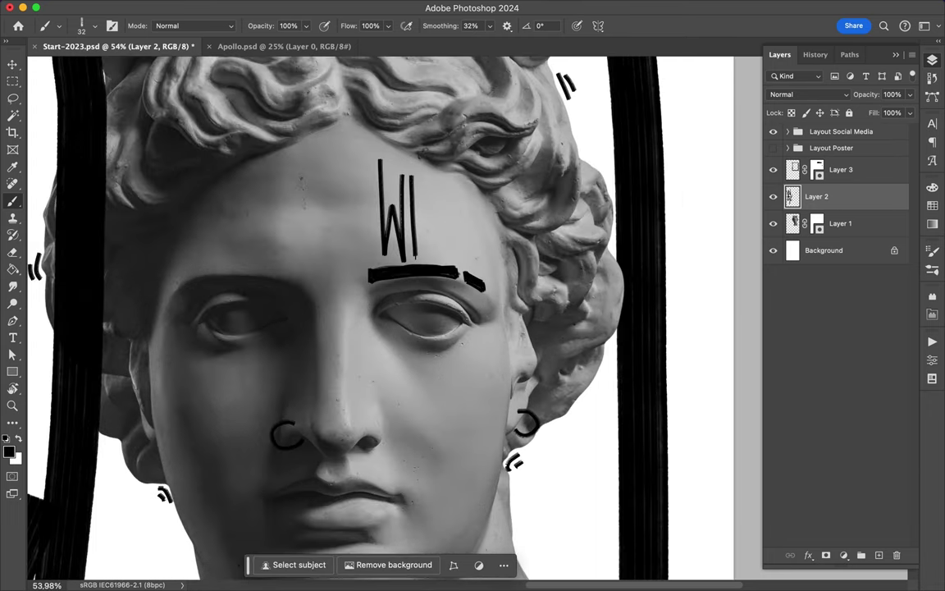
left_click_drag(425, 197, 425, 250)
mouse_move(438, 205)
left_mouse_down()
mouse_move(433, 256)
mouse_move(447, 251)
left_mouse_up()
left_click_drag(435, 240, 447, 238)
mouse_move(457, 202)
left_mouse_down()
mouse_move(459, 256)
mouse_move(480, 245)
left_mouse_up()
left_click(478, 256)
Draw thin outline letters with a horizontal base line, then restore the side panels
scroll(451, 334, "down", 5)
scroll(451, 334, "down", 5)
scroll(392, 278, "up", 3)
scroll(392, 278, "up", 3)
scroll(354, 219, "up", 3)
left_click_drag(414, 222, 476, 233)
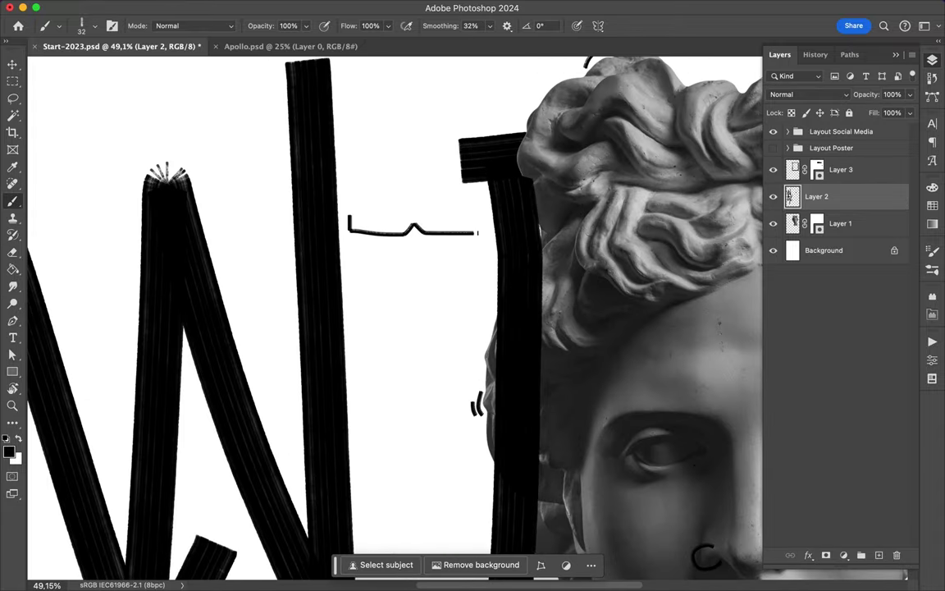
left_click_drag(351, 249, 482, 251)
mouse_move(352, 276)
left_mouse_down()
mouse_move(414, 259)
mouse_move(484, 278)
mouse_move(419, 302)
left_mouse_up()
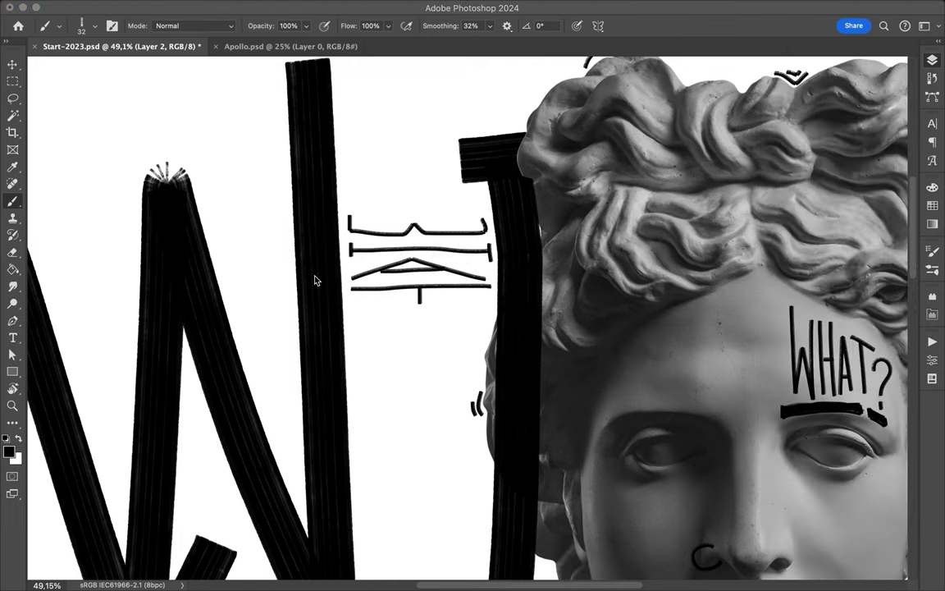
key("F7")
Choose a large size 158 brush preset
right_click(107, 49)
scroll(104, 169, "up", 3)
scroll(104, 246, "down", 3)
double_click(111, 245)
scroll(263, 375, "down", 5)
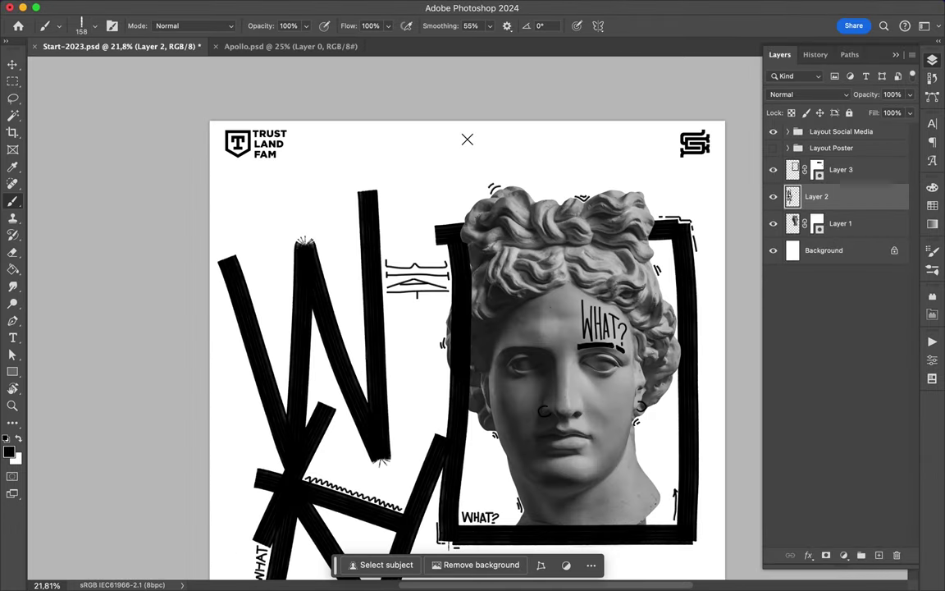
scroll(525, 246, "up", 3)
Paint a large brushed WHAT? above the statue's head
left_click_drag(472, 220, 546, 294)
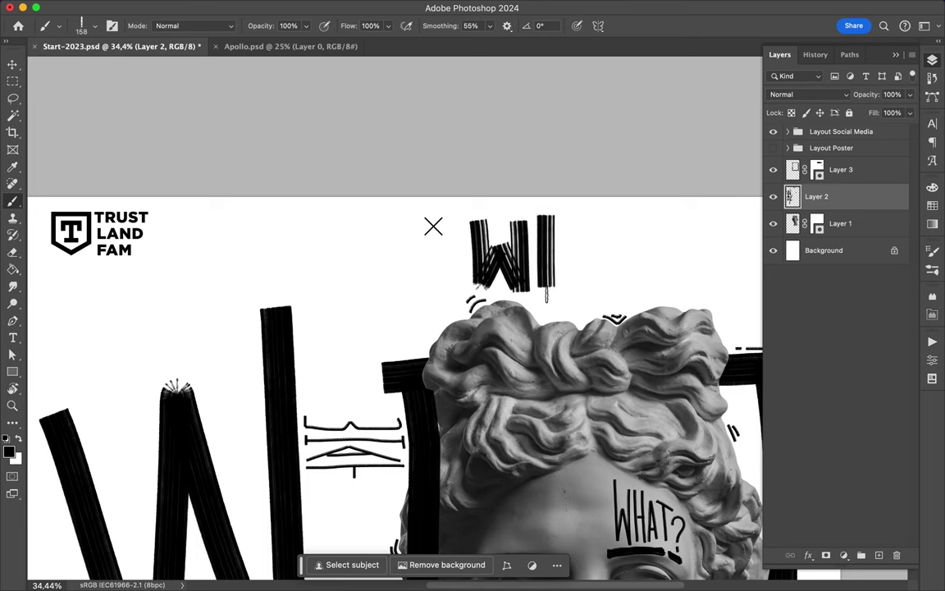
left_click_drag(575, 185, 578, 283)
left_click_drag(603, 203, 575, 296)
scroll(590, 246, "right", 5)
left_click_drag(665, 193, 665, 283)
mouse_move(533, 220)
left_mouse_down()
mouse_move(556, 271)
mouse_move(550, 300)
left_mouse_up()
scroll(466, 319, "down", 3)
Paint a bar at top-left and thicken the frame's bottom and right borders
mouse_move(190, 264)
left_mouse_down()
mouse_move(307, 264)
mouse_move(278, 277)
left_mouse_up()
scroll(277, 246, "down", 10)
left_click_drag(454, 254, 553, 251)
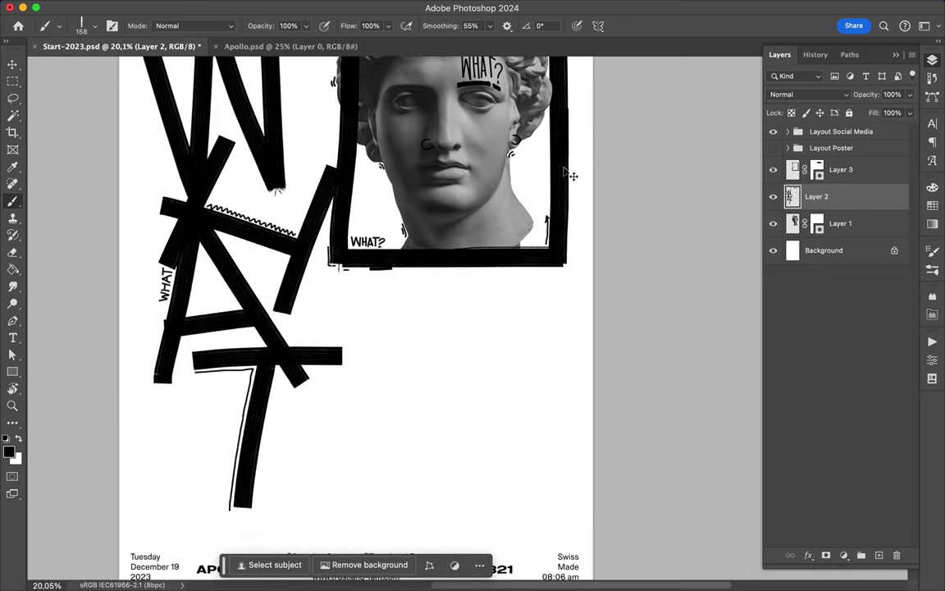
left_click_drag(570, 104, 570, 267)
scroll(527, 335, "down", 3)
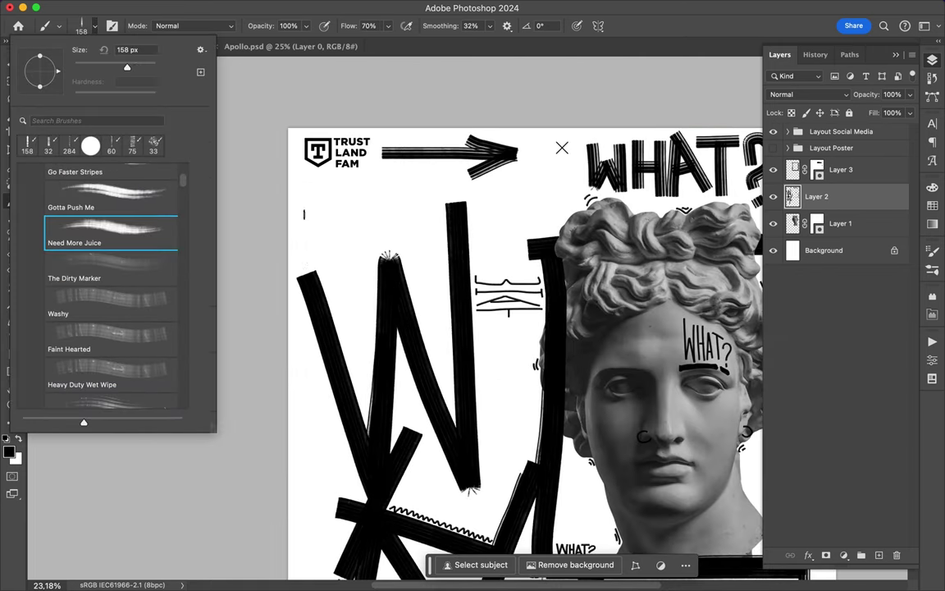
Paint a brushed WHAT at the poster's top-left
left_click_drag(303, 187, 304, 263)
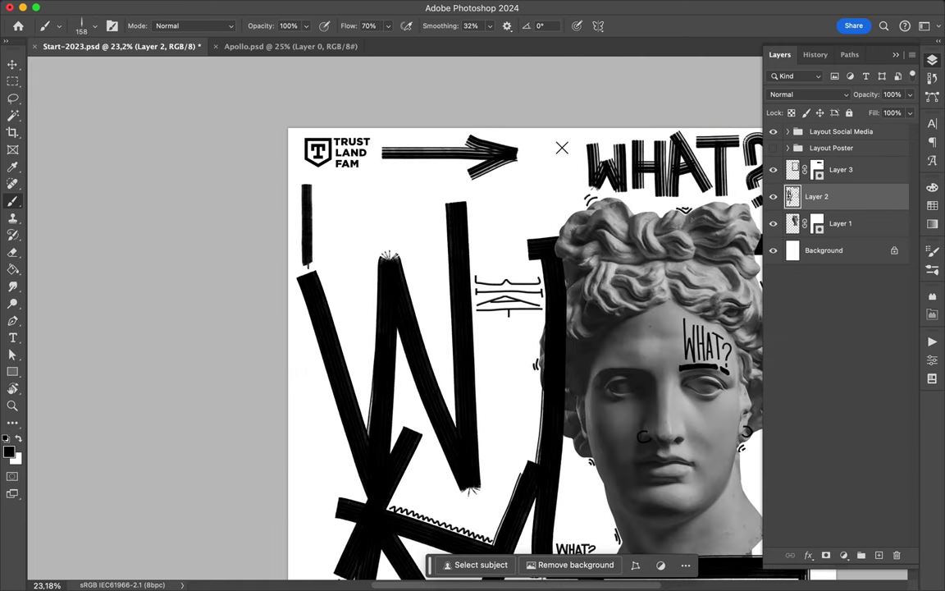
left_click_drag(316, 188, 336, 262)
left_click_drag(346, 187, 348, 265)
mouse_move(326, 164)
left_mouse_down()
mouse_move(327, 238)
mouse_move(336, 230)
left_mouse_up()
left_click_drag(363, 164, 359, 224)
left_click_drag(402, 185, 439, 182)
left_click_drag(422, 189, 422, 246)
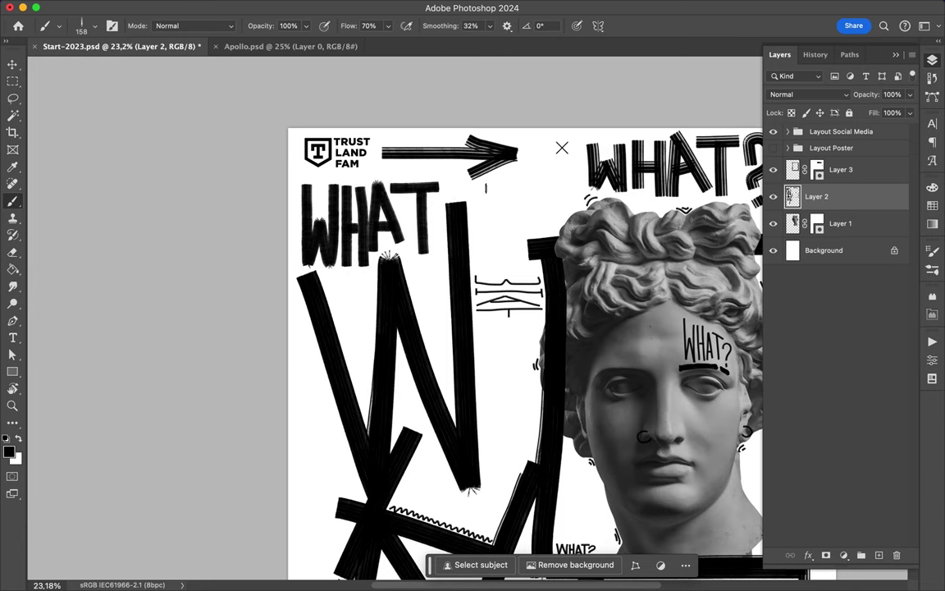
Paint thick black eyebrows on the statue
scroll(457, 193, "down", 5)
scroll(456, 193, "right", 5)
left_click_drag(417, 156, 364, 164)
scroll(467, 295, "down", 5)
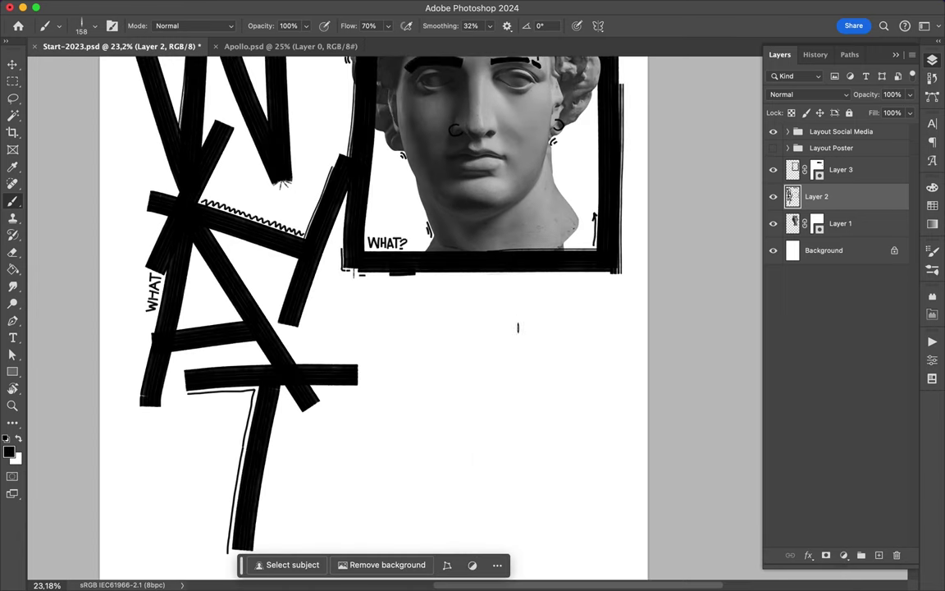
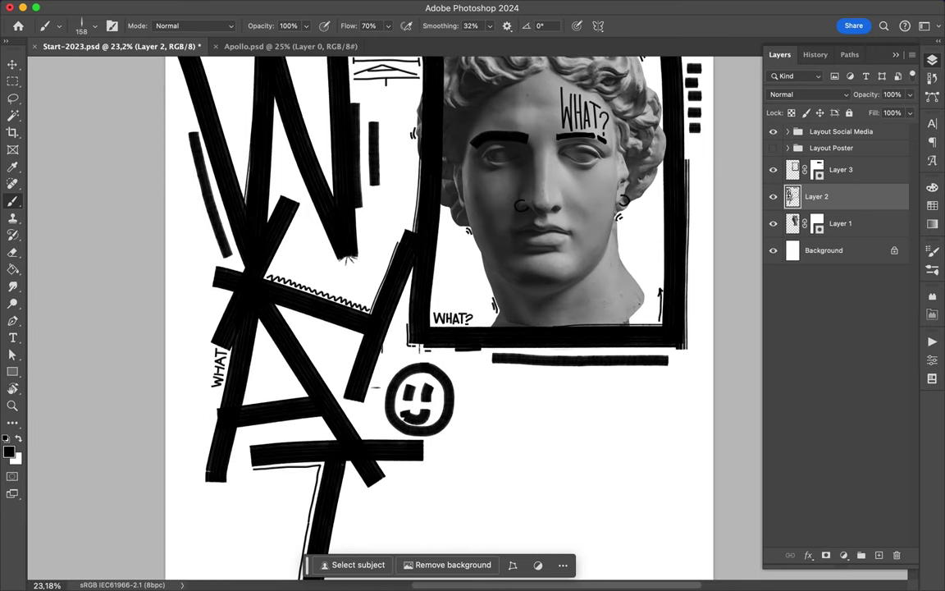
Brush extra marker strokes around the big A, including one above its crossbar
scroll(439, 316, "down", 5)
left_click_drag(353, 320, 327, 443)
left_click_drag(255, 232, 303, 231)
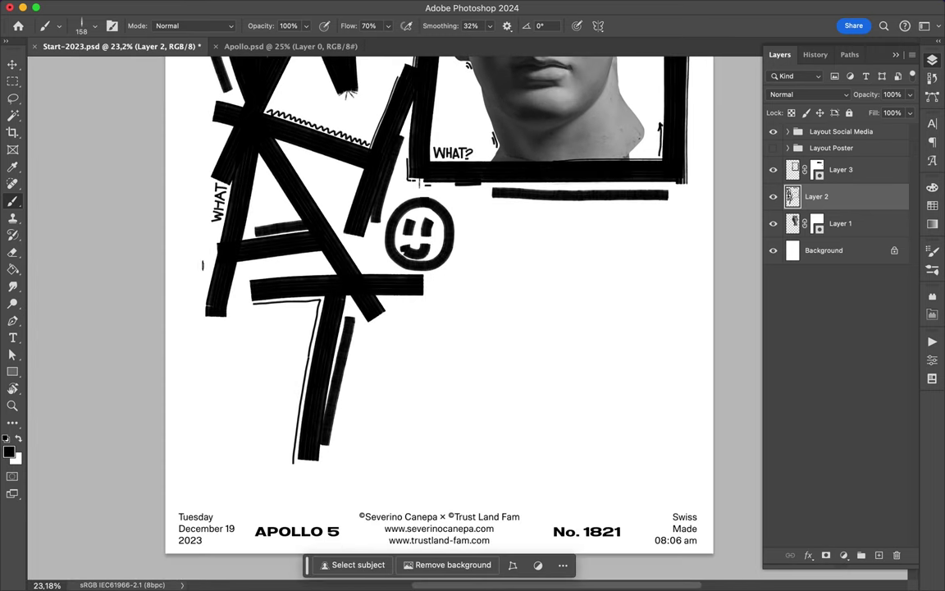
scroll(182, 240, "up", 3)
scroll(182, 240, "down", 2)
mouse_move(168, 425)
left_mouse_down()
mouse_move(183, 464)
mouse_move(220, 418)
mouse_move(232, 474)
left_mouse_up()
Hand-letter a lowercase "what?" below the big A
left_click_drag(236, 435, 250, 468)
mouse_move(283, 410)
left_mouse_down()
mouse_move(279, 451)
mouse_move(299, 451)
left_mouse_up()
left_click_drag(344, 381, 340, 463)
left_click_drag(295, 376, 315, 362)
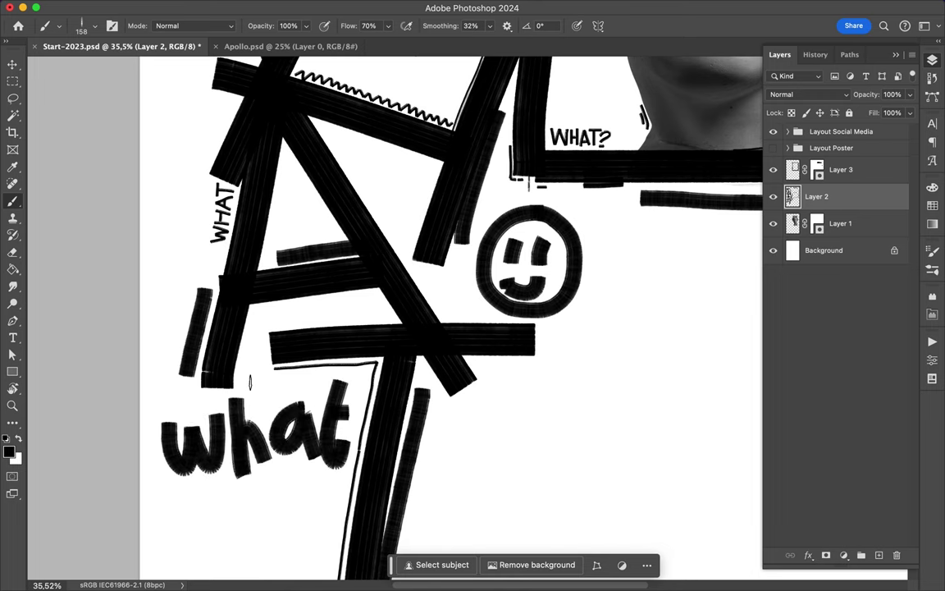
left_click_drag(225, 337, 244, 387)
Paint an "i" after the top WHAT lettering
scroll(246, 386, "up", 3)
scroll(246, 385, "up", 10)
scroll(246, 385, "left", 2)
scroll(471, 298, "down", 2)
left_click_drag(351, 176, 375, 176)
left_click_drag(351, 161, 376, 161)
scroll(365, 168, "down", 2)
Select Layer 3 and add a new empty layer above it
key("alt+bracketright")
scroll(427, 169, "right", 5)
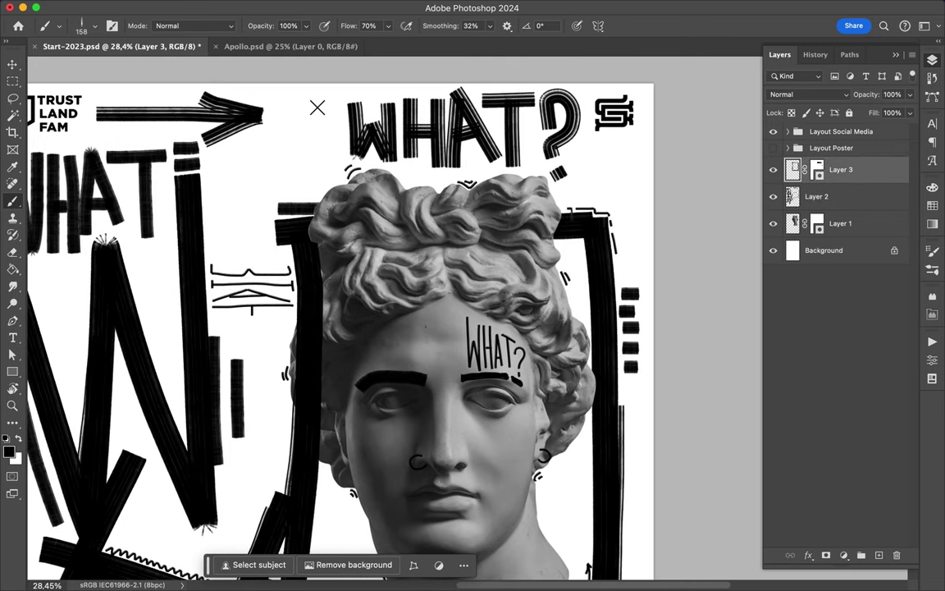
key("ctrl+shift+alt+n")
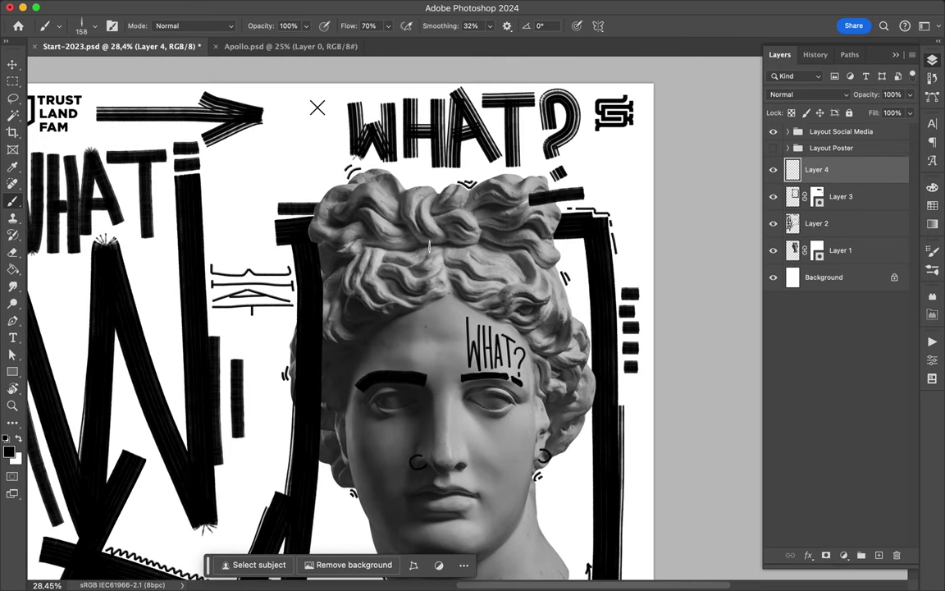
Paint black bars on the statue's left and right cheeks
scroll(428, 246, "down", 3)
left_click_drag(382, 376, 421, 369)
left_click_drag(383, 401, 424, 387)
left_click_drag(493, 373, 534, 386)
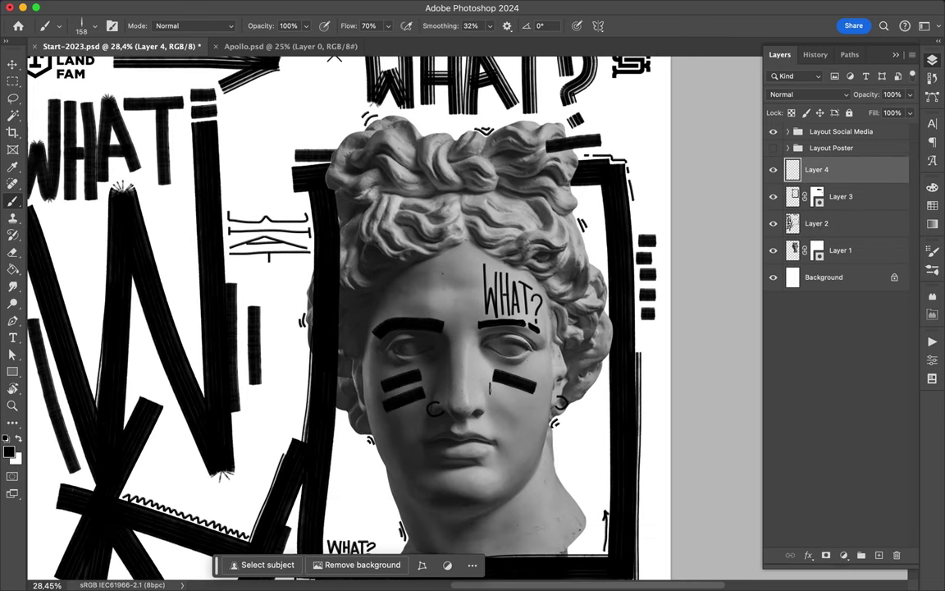
Choose a smaller marker brush preset, testing and undoing one stroke
scroll(471, 311, "down", 3)
left_click(94, 26)
scroll(92, 246, "down", 3)
scroll(92, 210, "up", 3)
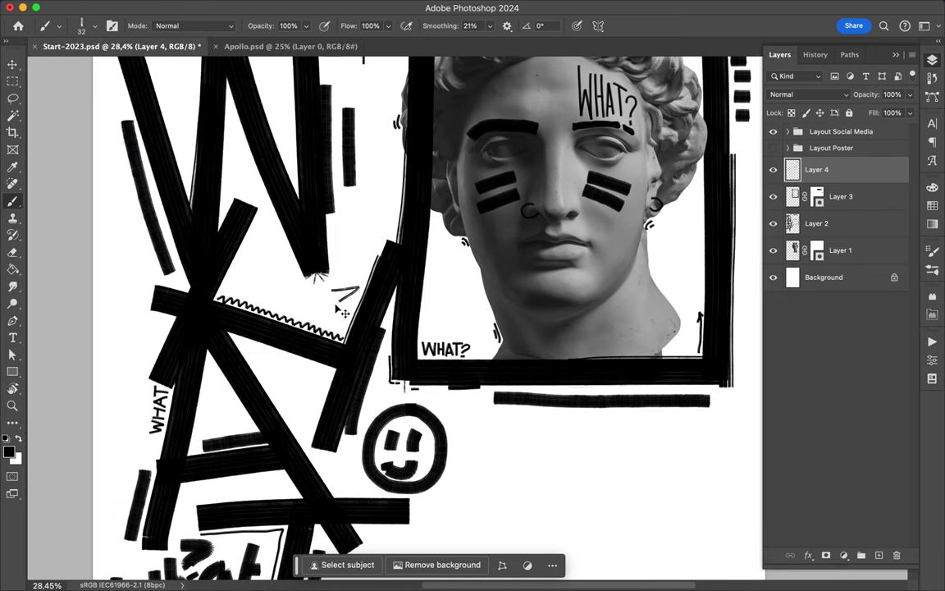
scroll(343, 312, "up", 3)
left_click_drag(328, 242, 305, 351)
key("ctrl+z")
Paint a stack of three short horizontal hatch lines beside the W
scroll(317, 184, "down", 2)
scroll(317, 183, "down", 1)
mouse_move(129, 276)
left_mouse_down()
mouse_move(188, 275)
mouse_move(187, 290)
left_mouse_up()
left_click_drag(137, 298, 185, 304)
left_click_drag(138, 311, 187, 310)
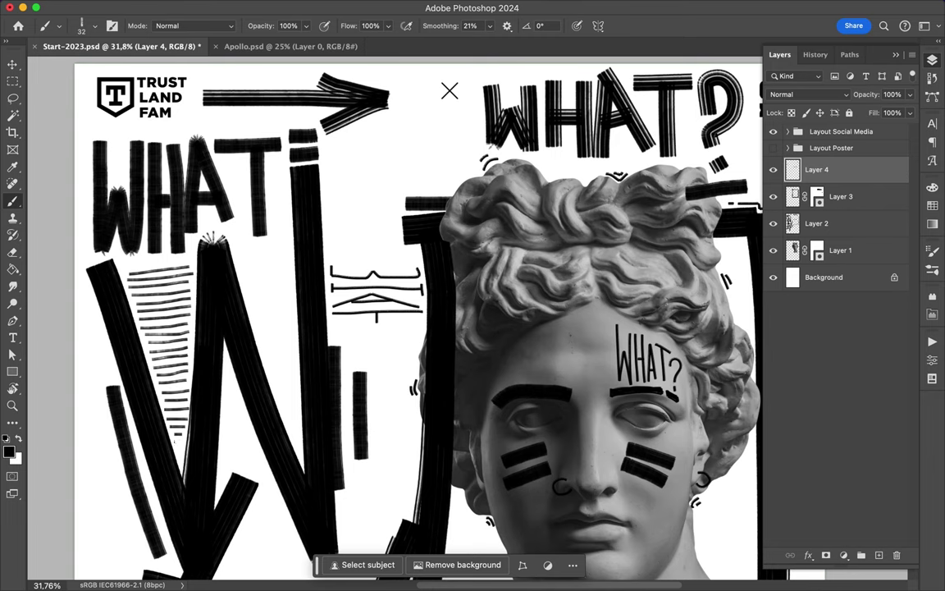
Paint a group of thin vertical hatch lines beside the W
scroll(161, 408, "down", 1)
scroll(162, 408, "down", 4)
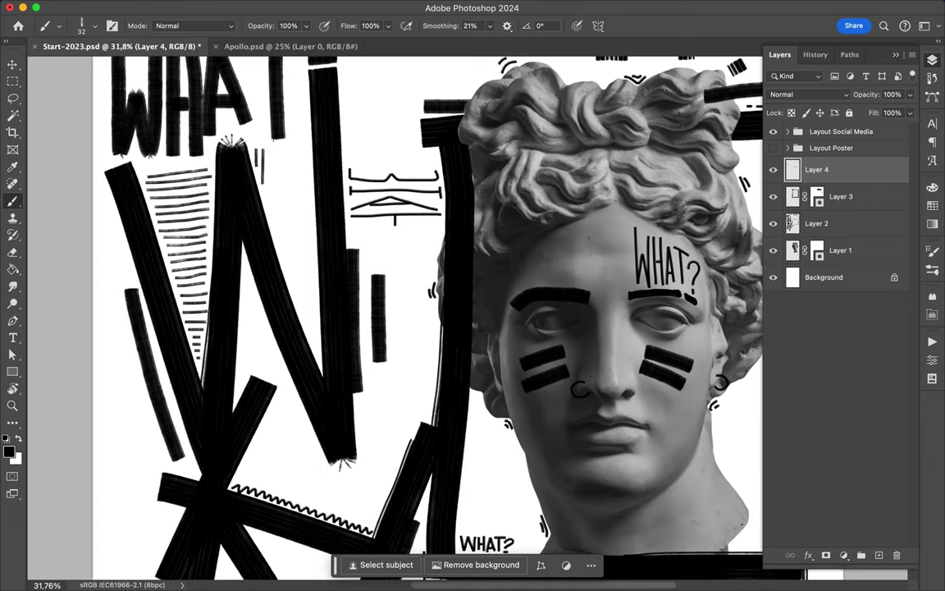
left_click_drag(274, 153, 282, 245)
left_click_drag(291, 151, 295, 275)
left_click_drag(298, 151, 299, 300)
left_click_drag(272, 134, 282, 321)
Retrace the top lines of the sideways sketch lettering, undoing a stray stroke
scroll(314, 235, "down", 10)
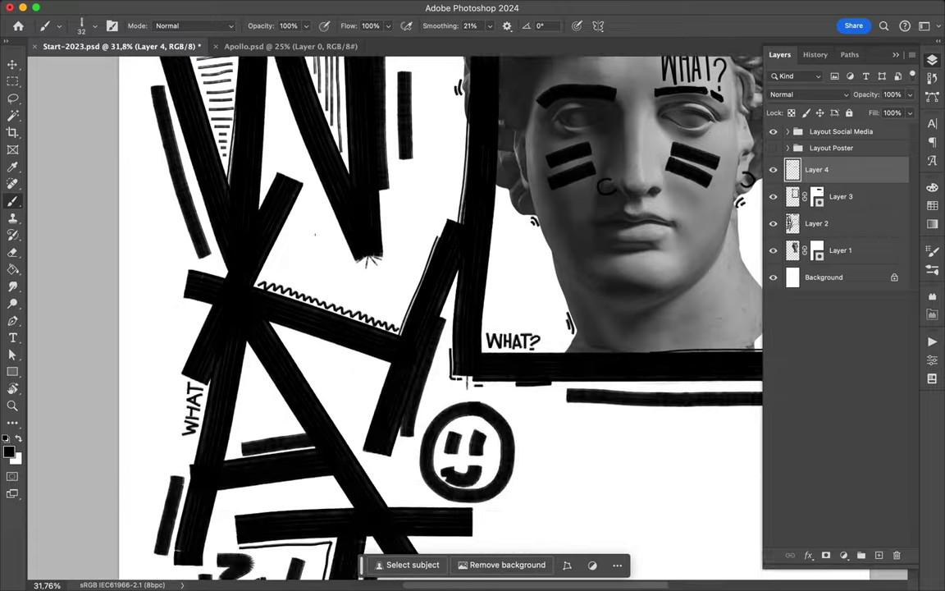
scroll(315, 234, "down", 5)
scroll(402, 305, "up", 5)
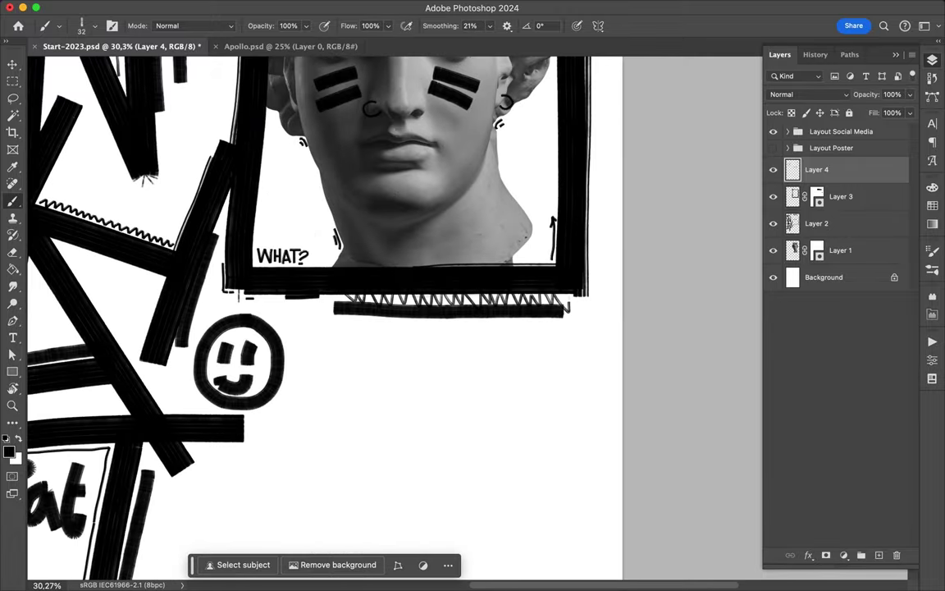
scroll(511, 269, "up", 5)
scroll(492, 246, "up", 3)
scroll(491, 176, "down", 2)
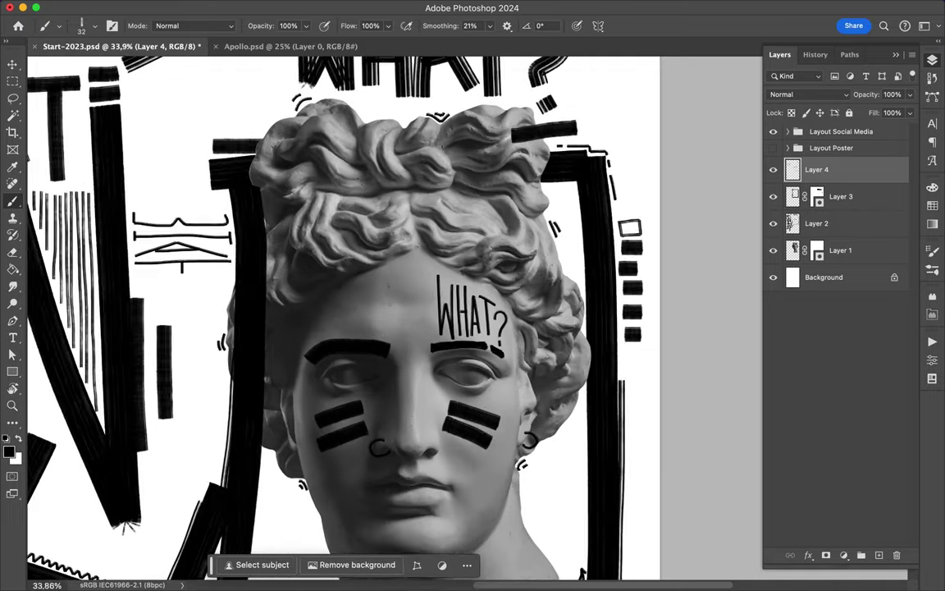
scroll(410, 156, "up", 5)
scroll(410, 156, "up", 2)
left_click_drag(415, 156, 542, 173)
mouse_move(392, 197)
left_mouse_down()
mouse_move(564, 196)
mouse_move(492, 215)
mouse_move(392, 210)
mouse_move(454, 178)
mouse_move(551, 165)
left_mouse_up()
key("ctrl+z")
key("ctrl+z")
Darken the sketch lettering's second line, diagonals, crossbar and bottom line
left_click_drag(441, 199, 535, 199)
mouse_move(392, 238)
left_mouse_down()
mouse_move(467, 211)
mouse_move(561, 240)
left_mouse_up()
left_click_drag(430, 227, 496, 226)
left_click_drag(392, 249, 487, 246)
left_click_drag(429, 219, 508, 219)
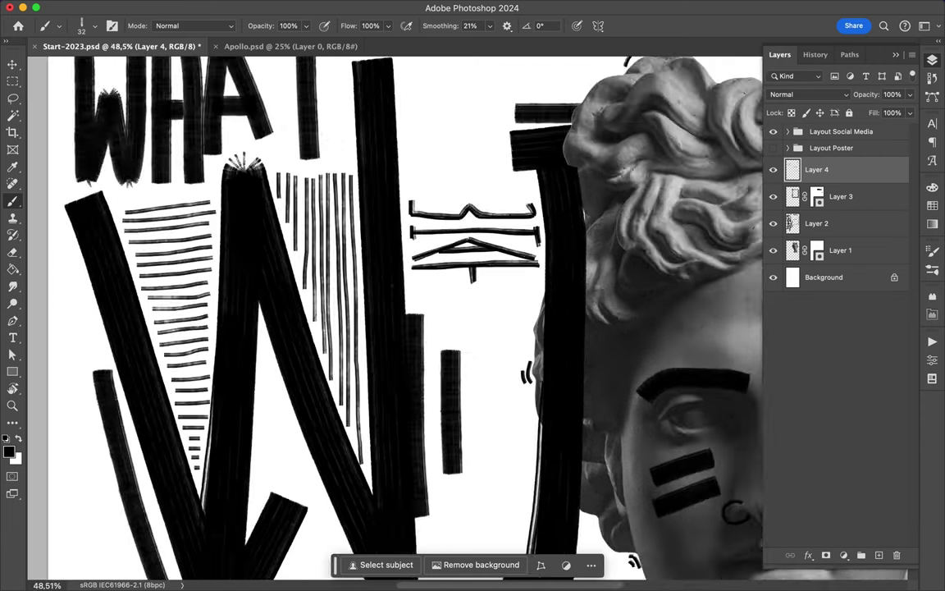
Draw a small triangle inside the big A with rays above and at its corners
scroll(427, 312, "down", 5)
scroll(459, 312, "up", 3)
scroll(451, 33, "up", 3)
mouse_move(287, 256)
left_mouse_down()
mouse_move(283, 279)
mouse_move(305, 353)
mouse_move(286, 259)
left_mouse_up()
left_click_drag(281, 194, 287, 240)
left_click_drag(353, 346, 387, 361)
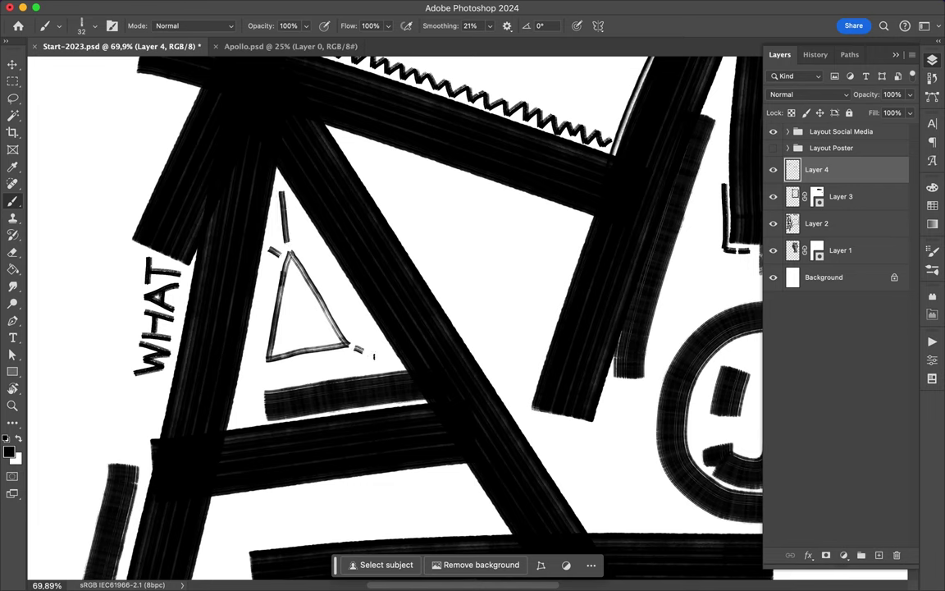
left_click_drag(262, 370, 243, 400)
Add more rays around the triangle and a smaller shape inside it
left_click_drag(300, 220, 293, 243)
left_click_drag(305, 255, 311, 238)
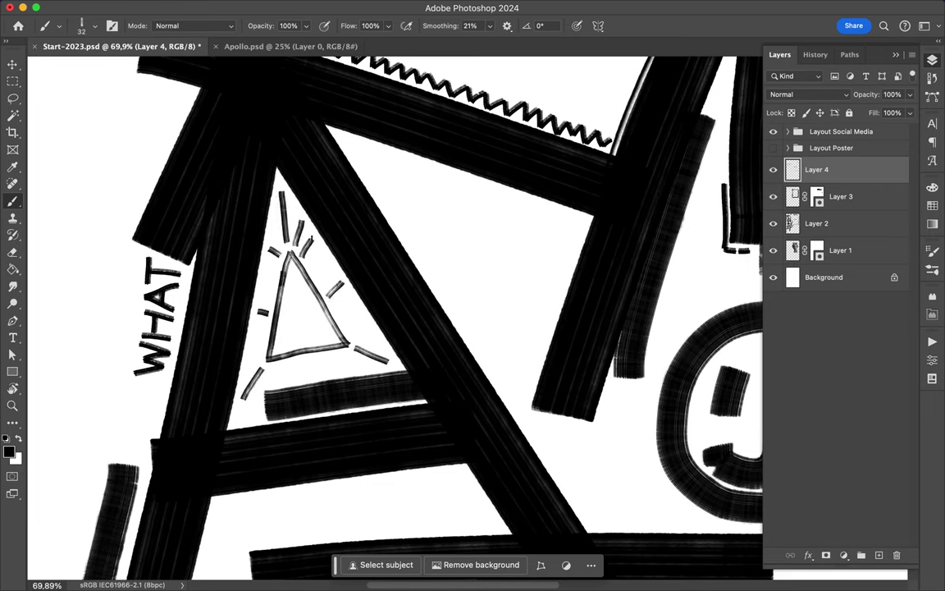
left_click_drag(334, 371, 327, 361)
left_click_drag(370, 328, 343, 320)
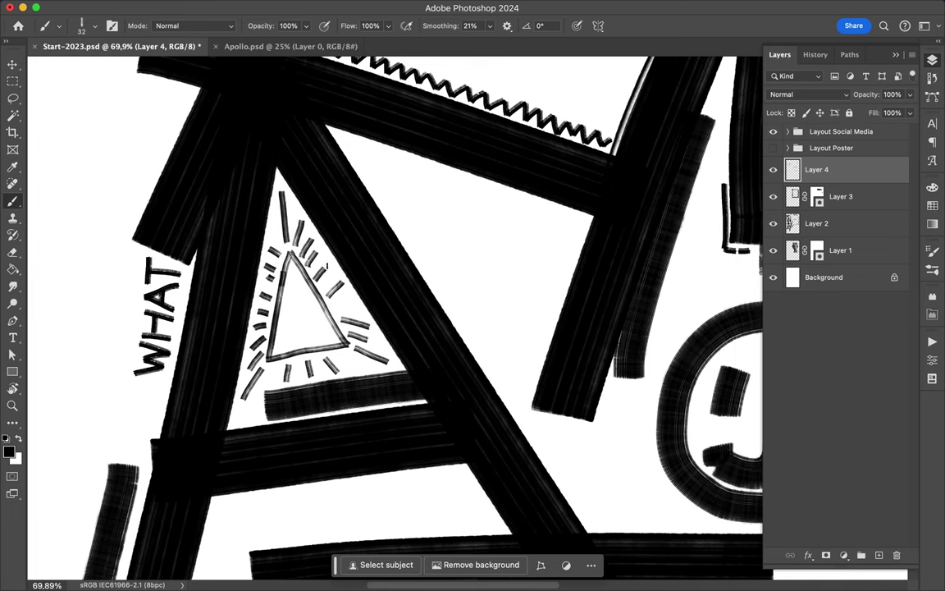
scroll(528, 317, "down", 2)
left_click_drag(326, 305, 344, 326)
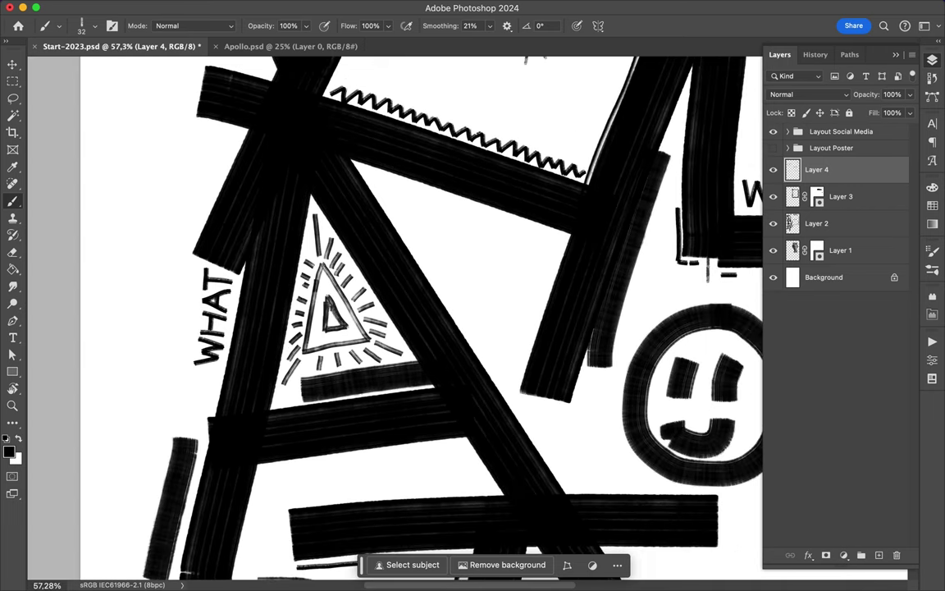
Paint over the diagonal stroke's white tip and the strokes' left edges in black
scroll(300, 288, "down", 3)
scroll(300, 288, "down", 1)
scroll(533, 246, "up", 3)
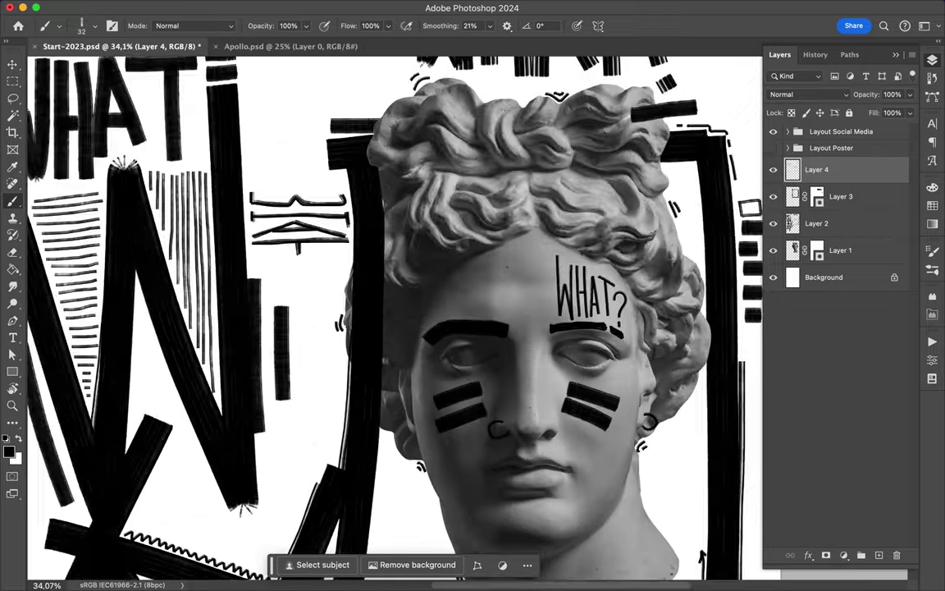
scroll(533, 246, "up", 1)
left_click_drag(206, 339, 226, 336)
scroll(393, 312, "down", 3)
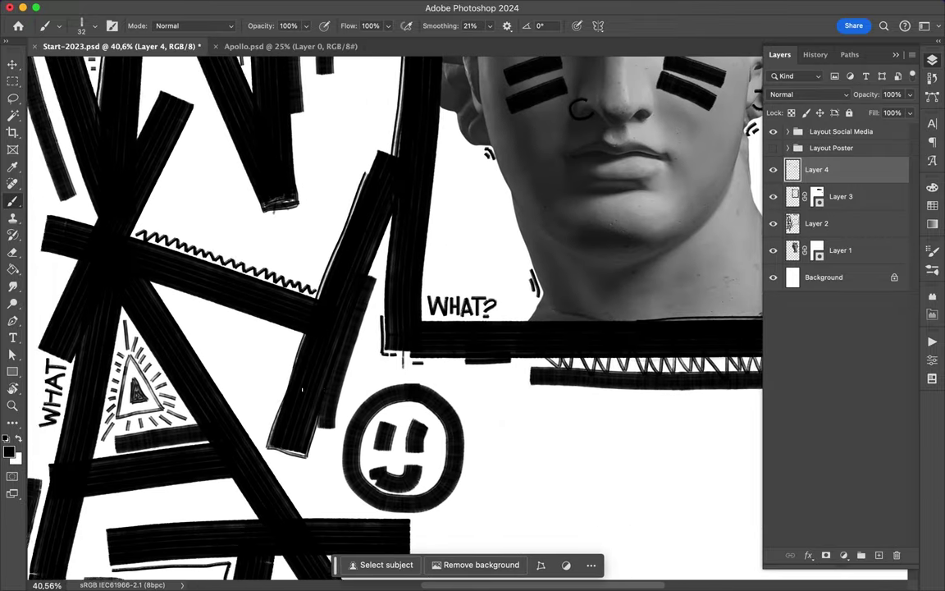
scroll(394, 312, "left", 4)
left_click_drag(196, 274, 187, 336)
Draw thin lines angled beside the A and running down toward the smiley
scroll(418, 252, "down", 5)
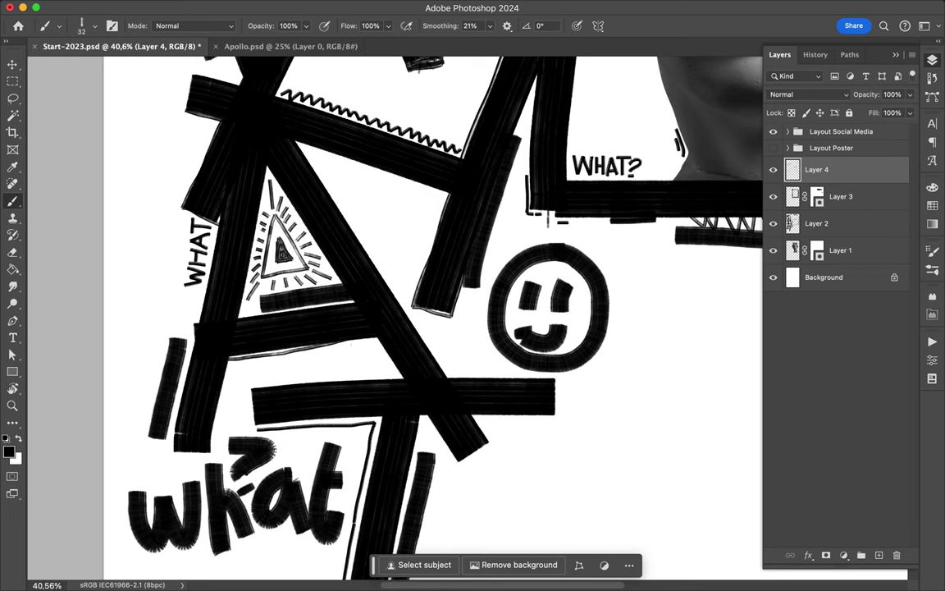
scroll(403, 257, "up", 2)
scroll(403, 257, "right", 2)
left_click_drag(403, 257, 293, 243)
left_click_drag(379, 274, 358, 338)
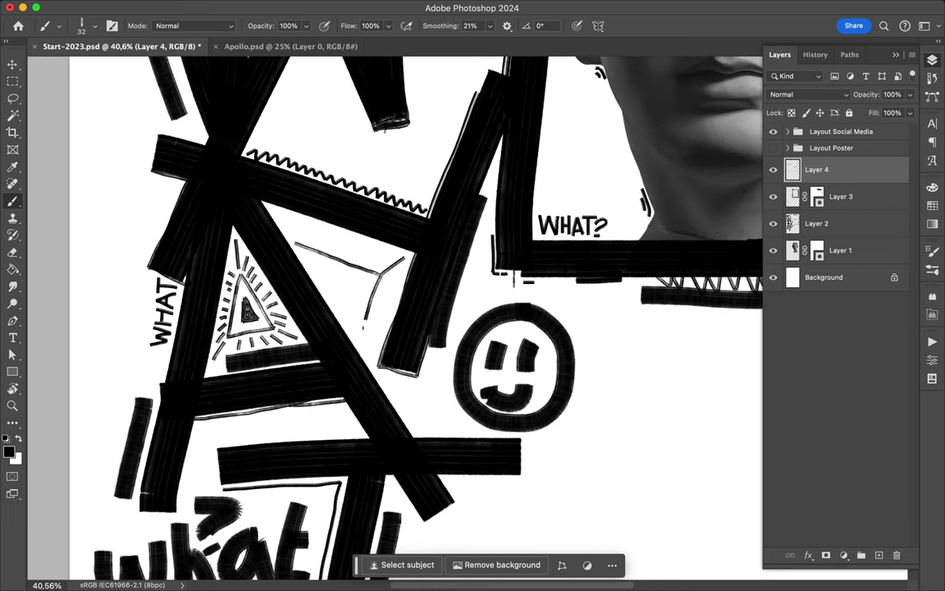
scroll(138, 246, "down", 3)
scroll(138, 246, "up", 5)
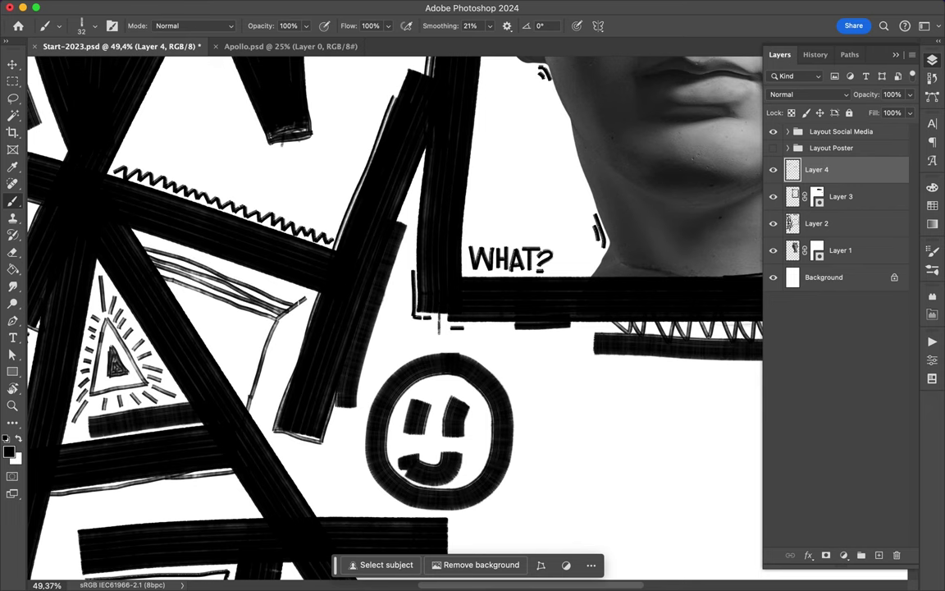
scroll(467, 320, "down", 3)
scroll(300, 301, "down", 3)
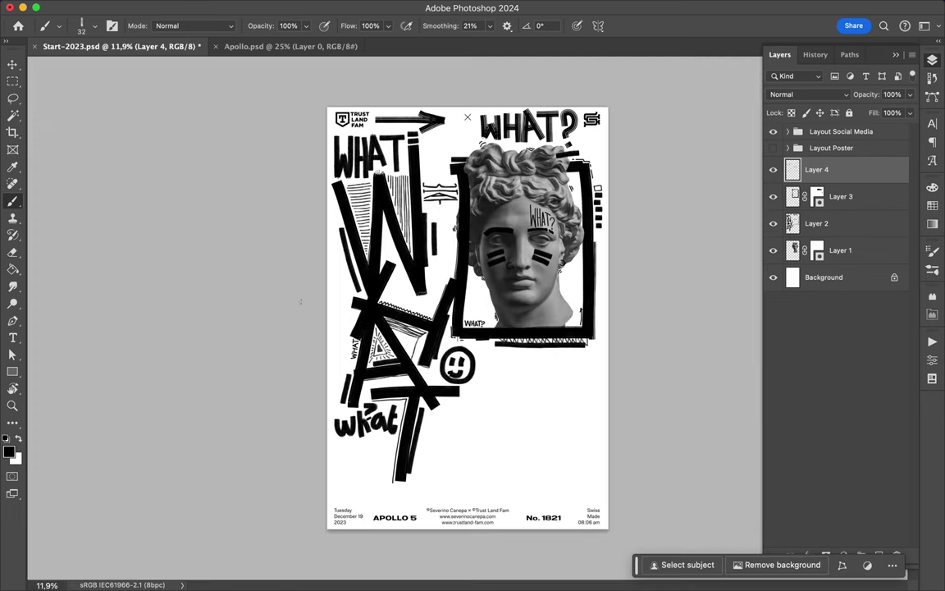
Hand-letter a tall, narrow "WHAT?" beside the top i
scroll(465, 118, "up", 5)
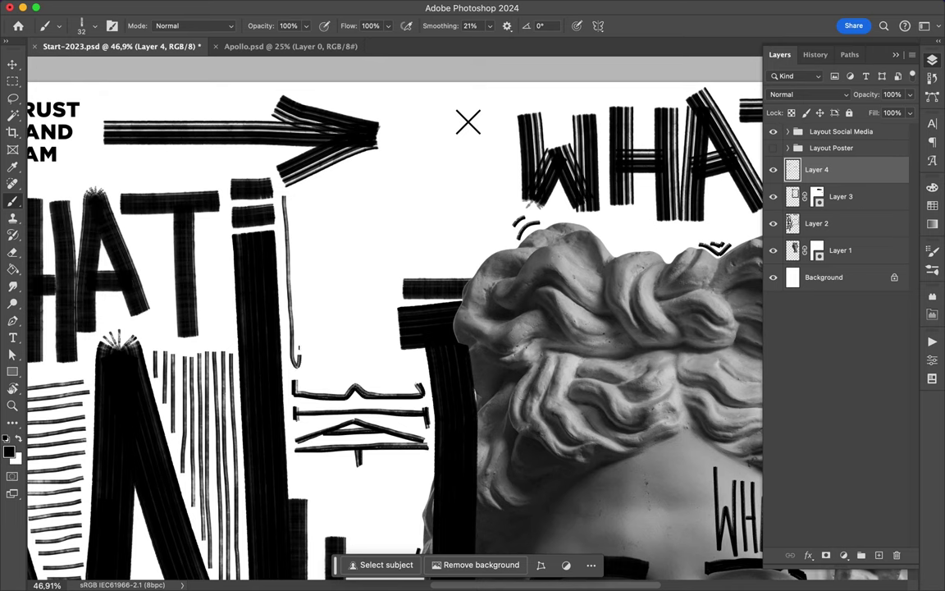
left_click_drag(302, 311, 314, 367)
mouse_move(283, 172)
left_mouse_down()
mouse_move(294, 332)
mouse_move(294, 197)
mouse_move(306, 336)
left_mouse_up()
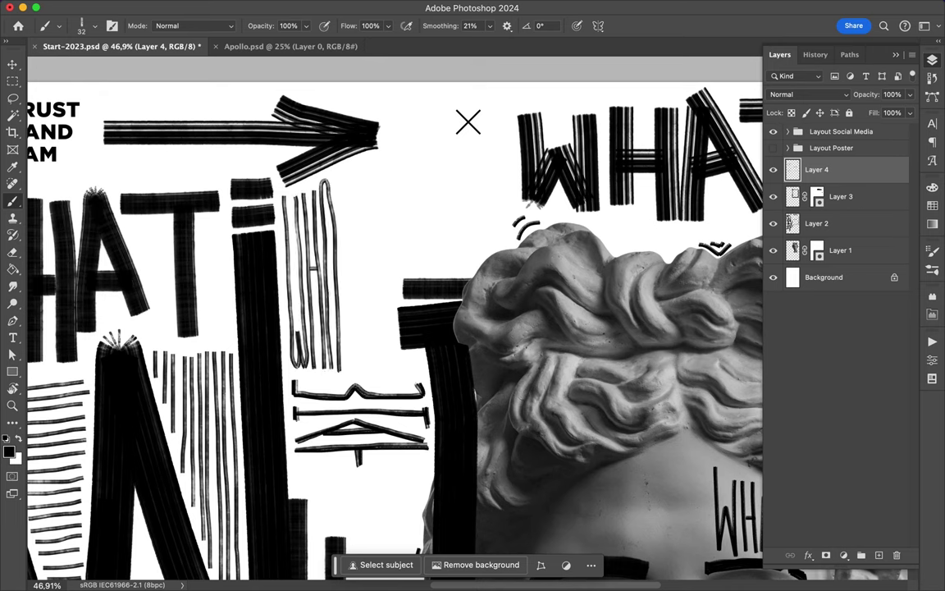
left_click_drag(310, 159, 317, 335)
left_click_drag(324, 158, 337, 302)
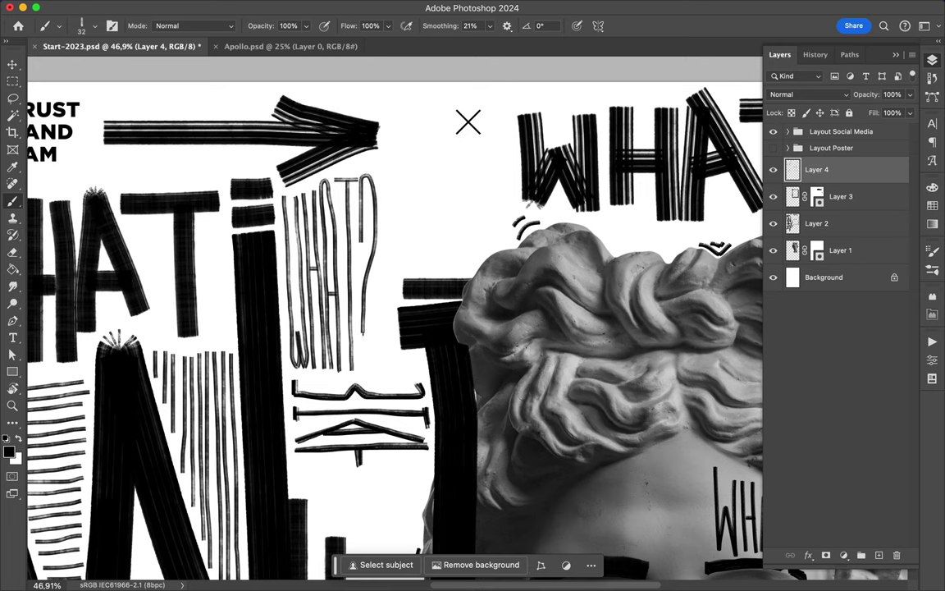
Hand-letter THE below the tall WHAT?
scroll(451, 268, "down", 5)
scroll(328, 269, "up", 3)
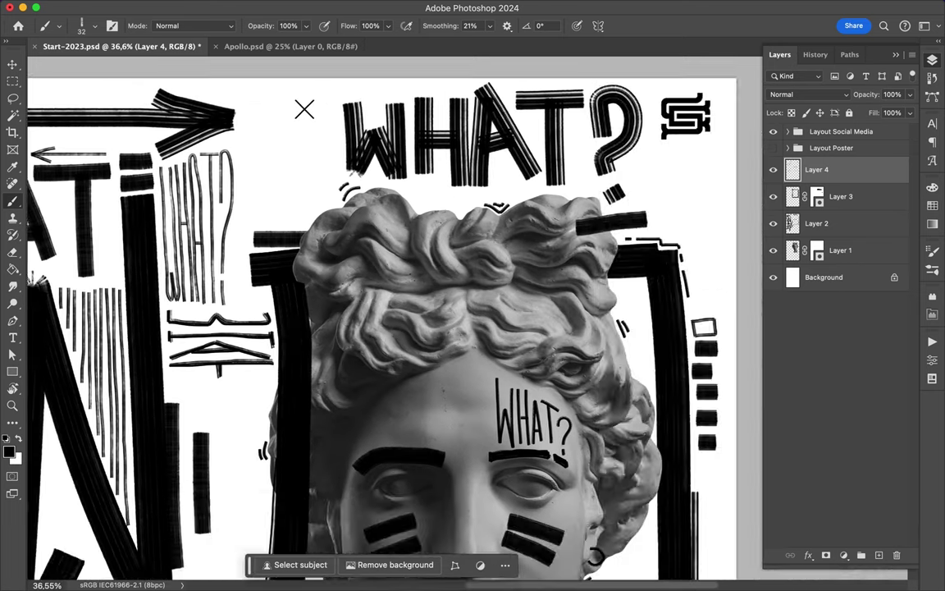
scroll(328, 269, "up", 3)
left_click_drag(309, 268, 339, 267)
mouse_move(327, 269)
left_mouse_down()
mouse_move(329, 305)
mouse_move(351, 305)
mouse_move(382, 273)
mouse_move(379, 326)
left_mouse_up()
Continue the lettering with END, IS and CO after THE
mouse_move(396, 281)
left_mouse_down()
mouse_move(397, 324)
mouse_move(415, 302)
left_mouse_up()
mouse_move(428, 323)
left_mouse_down()
mouse_move(430, 283)
mouse_move(453, 320)
left_mouse_up()
left_click_drag(464, 282, 469, 320)
left_click_drag(510, 288, 510, 321)
left_click_drag(545, 286, 529, 322)
scroll(492, 287, "right", 3)
mouse_move(492, 225)
left_mouse_down()
mouse_move(496, 287)
mouse_move(513, 279)
mouse_move(502, 284)
mouse_move(561, 291)
mouse_move(613, 275)
mouse_move(638, 288)
left_mouse_up()
Hand-letter "Schweiz" beside the smiley face
scroll(492, 328, "down", 2)
scroll(492, 328, "down", 10)
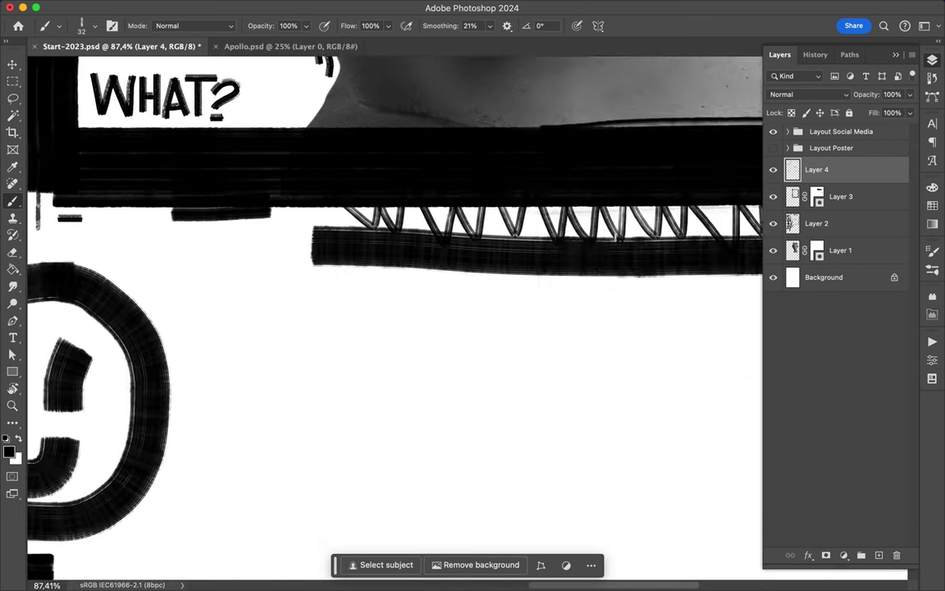
left_click_drag(396, 256, 377, 326)
left_click_drag(418, 289, 418, 328)
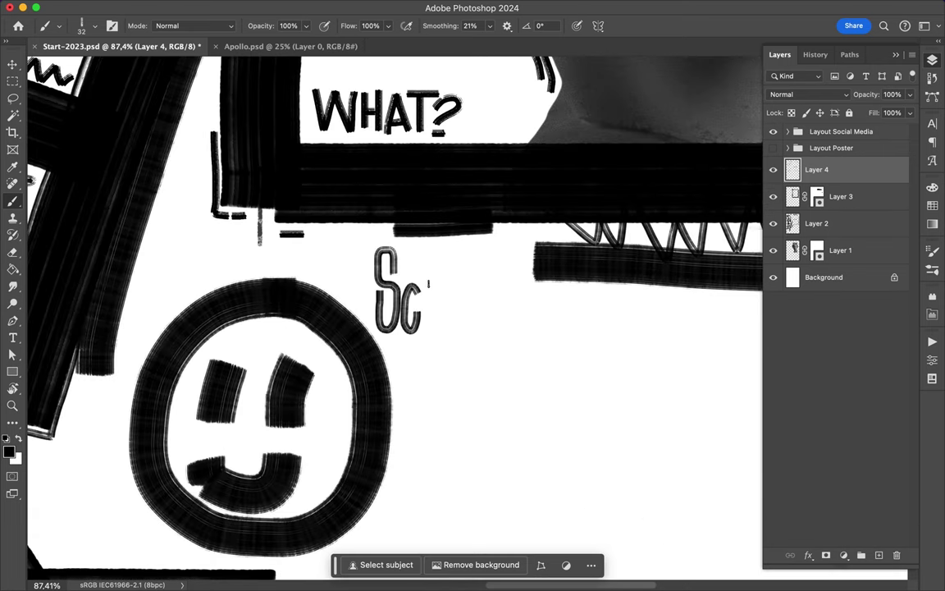
left_click_drag(433, 252, 433, 336)
left_click_drag(434, 295, 447, 336)
left_click_drag(451, 267, 491, 265)
mouse_move(496, 305)
left_mouse_down()
mouse_move(508, 283)
mouse_move(512, 332)
left_mouse_up()
left_click_drag(529, 310, 529, 336)
left_click_drag(525, 283, 570, 333)
Add two short ray strokes to the right of the smiley face
scroll(466, 317, "down", 4)
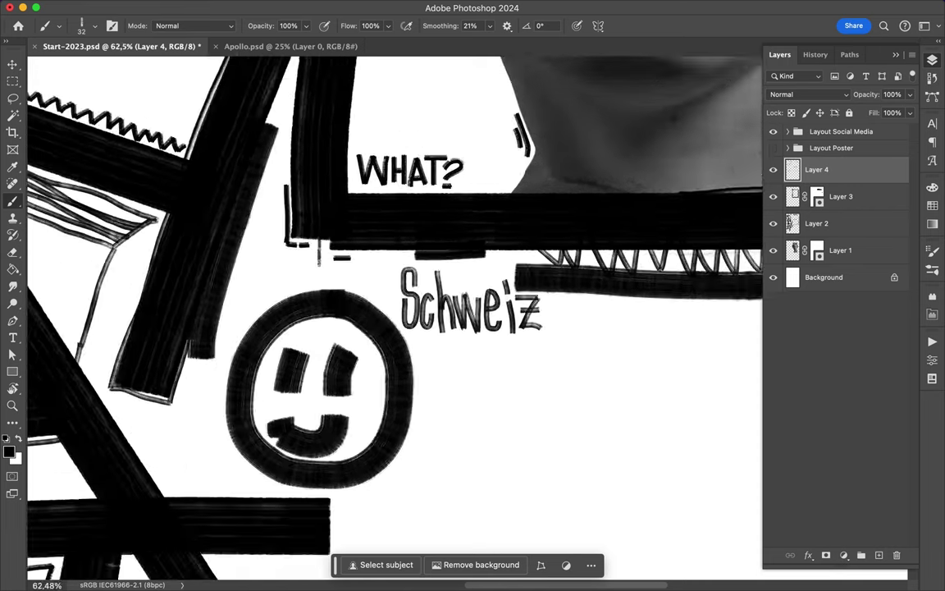
scroll(467, 317, "down", 1)
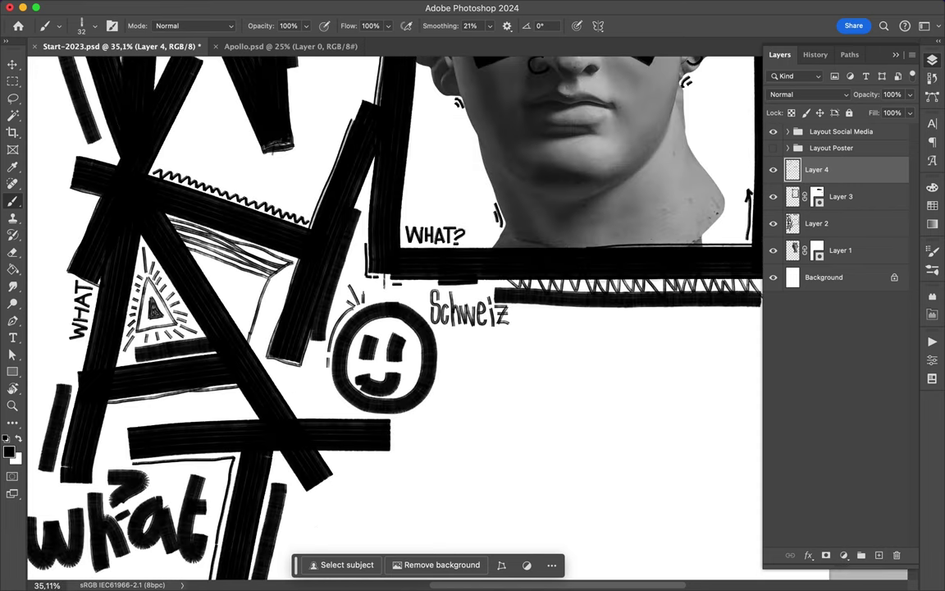
left_click_drag(440, 346, 449, 342)
left_click_drag(444, 353, 479, 339)
scroll(479, 340, "down", 3)
scroll(369, 369, "down", 3)
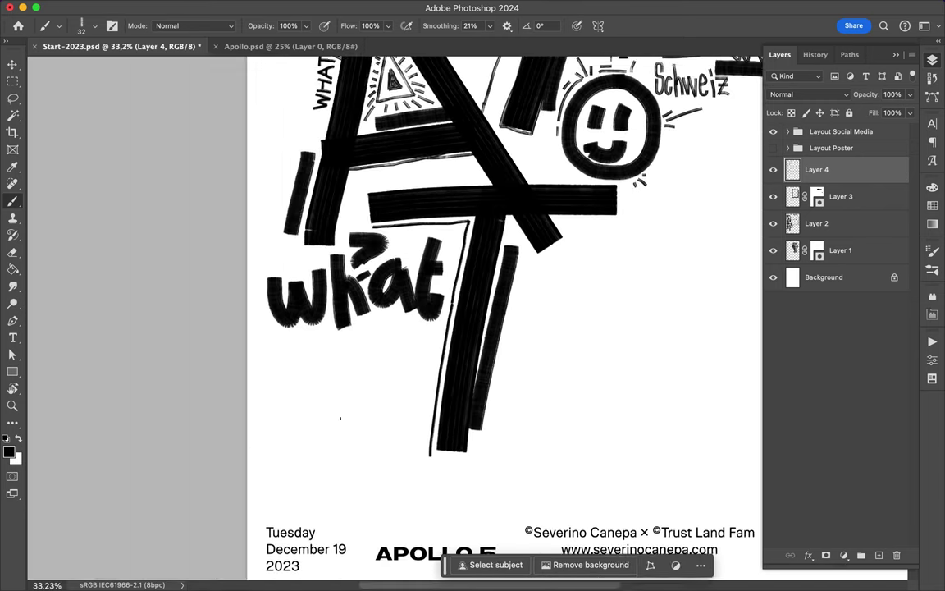
scroll(315, 402, "up", 5)
With a thin 10 px pen brush, hand-write a small 'WHAT?' beneath the big what
right_click(96, 101)
scroll(98, 246, "down", 3)
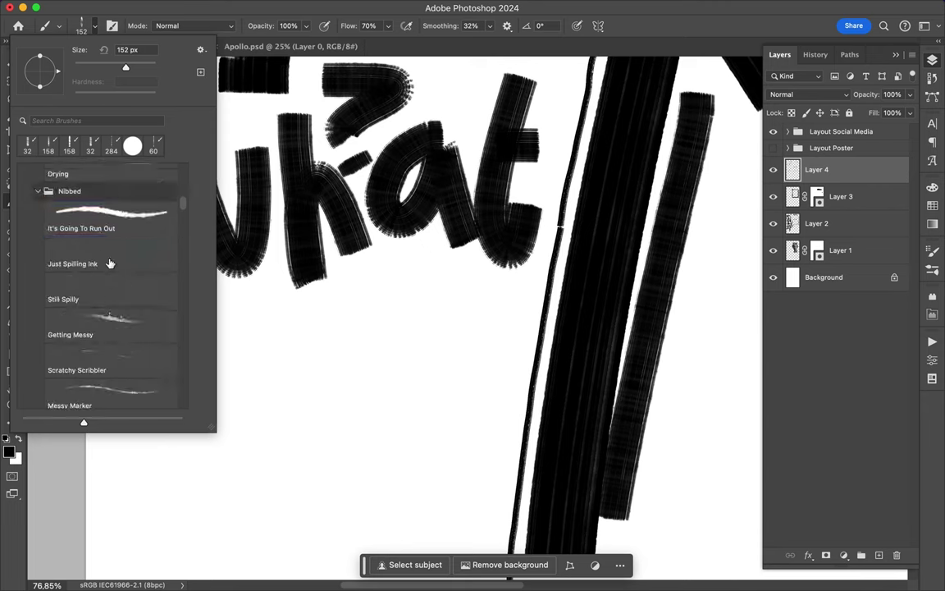
double_click(90, 270)
mouse_move(238, 293)
left_mouse_down()
mouse_move(245, 312)
mouse_move(260, 295)
left_mouse_up()
mouse_move(267, 293)
left_mouse_down()
mouse_move(267, 349)
mouse_move(303, 298)
mouse_move(311, 355)
left_mouse_up()
left_click_drag(296, 321, 309, 319)
left_click_drag(347, 289, 348, 336)
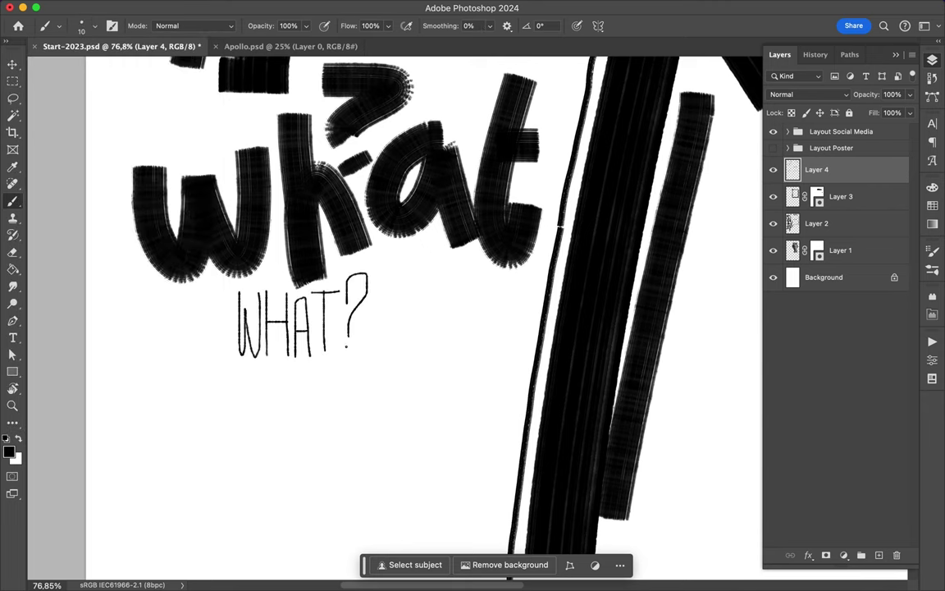
Scribble loop hatching beside the existing scribble above the zigzag line
scroll(348, 345, "down", 3)
scroll(348, 345, "down", 3)
scroll(348, 345, "up", 8)
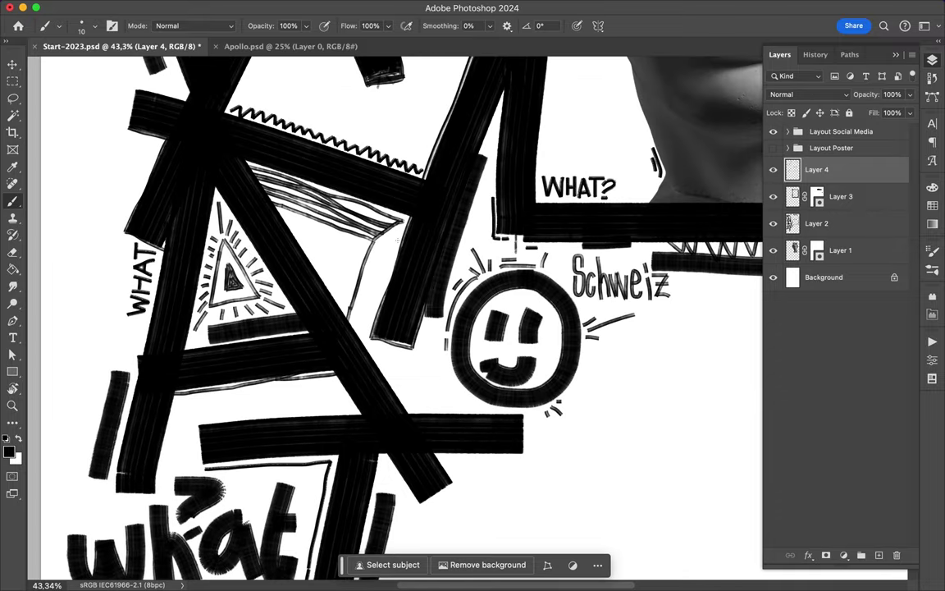
scroll(290, 428, "up", 5)
scroll(290, 427, "left", 3)
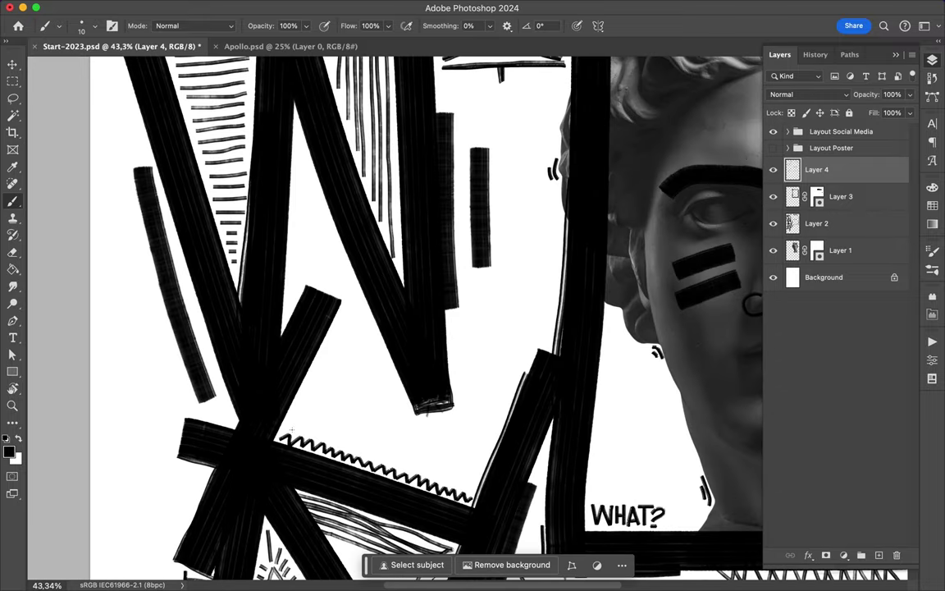
mouse_move(325, 385)
left_mouse_down()
mouse_move(333, 439)
mouse_move(361, 414)
mouse_move(354, 359)
mouse_move(384, 416)
left_mouse_up()
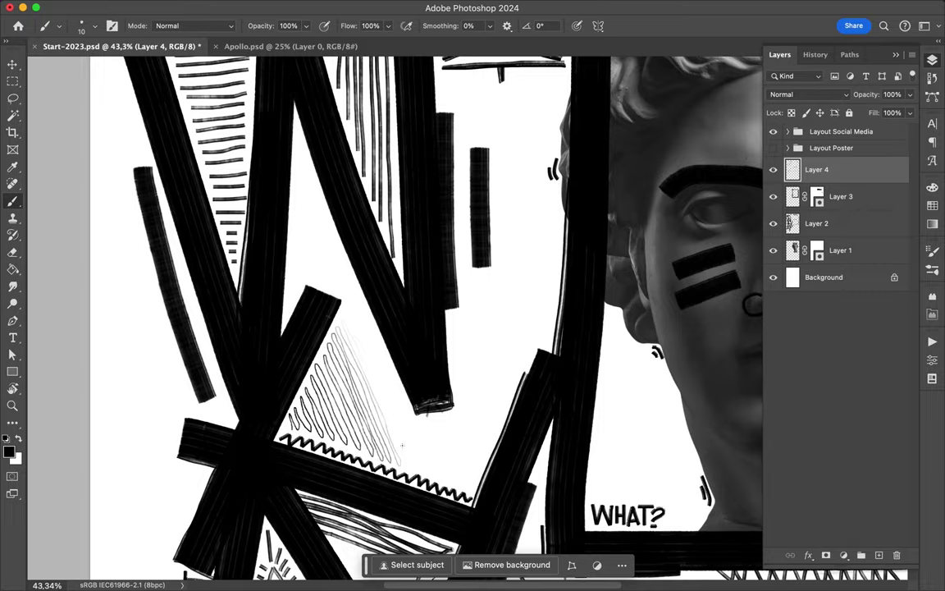
Scroll around the poster to review the new lettering and hatching
scroll(408, 267, "down", 10)
scroll(255, 480, "up", 3)
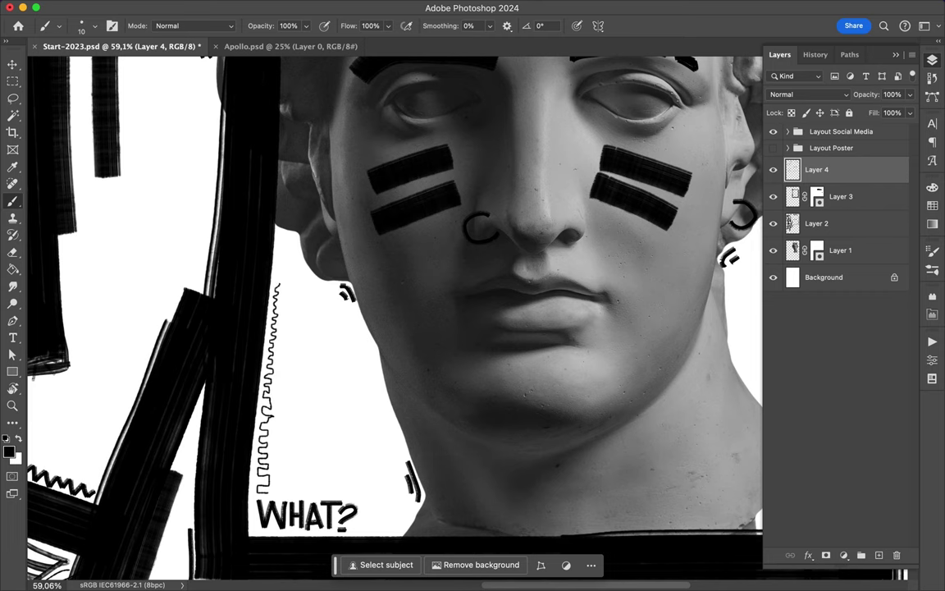
scroll(450, 264, "down", 5)
scroll(450, 265, "up", 5)
scroll(450, 265, "up", 3)
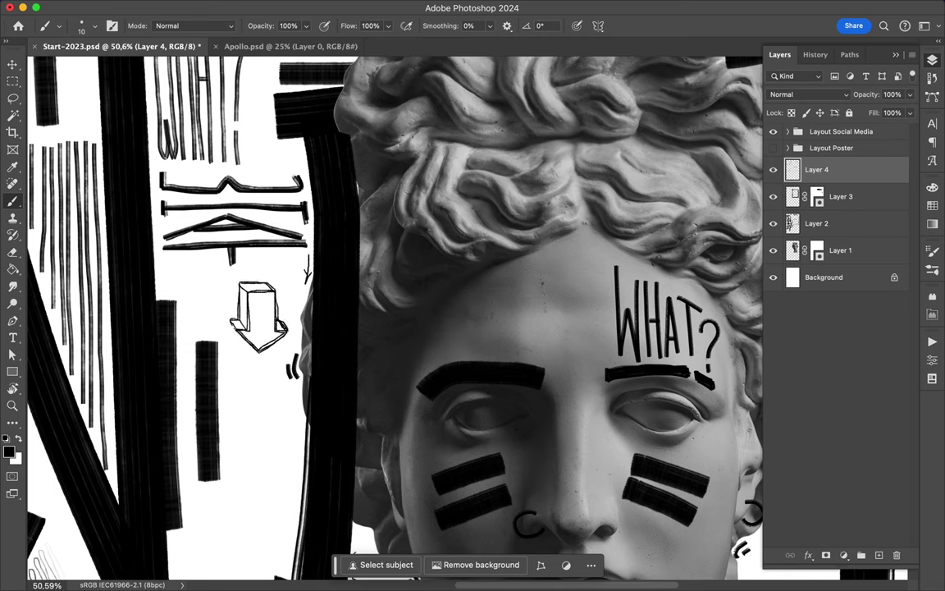
scroll(262, 301, "up", 3)
scroll(263, 301, "up", 3)
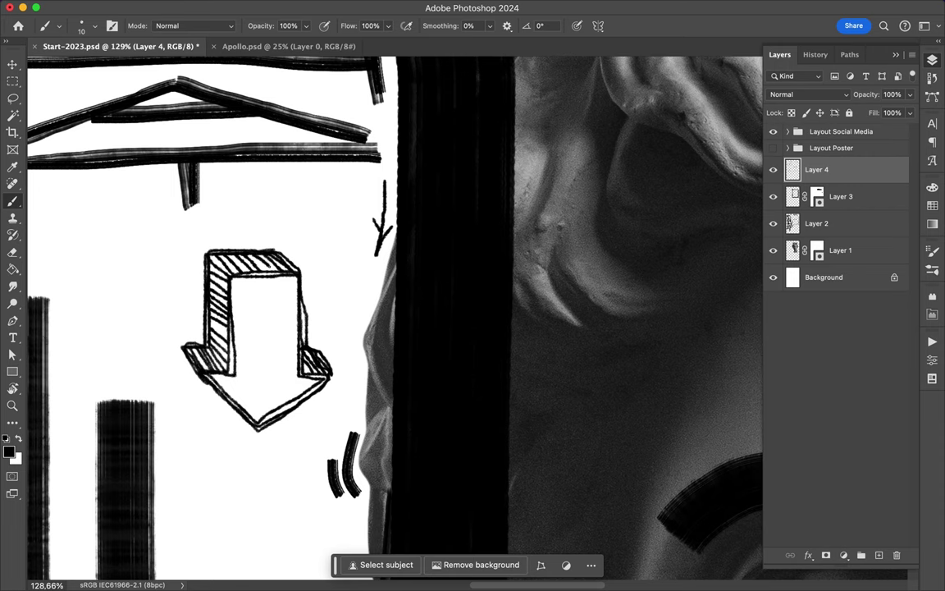
scroll(482, 408, "down", 6)
left_click(86, 25)
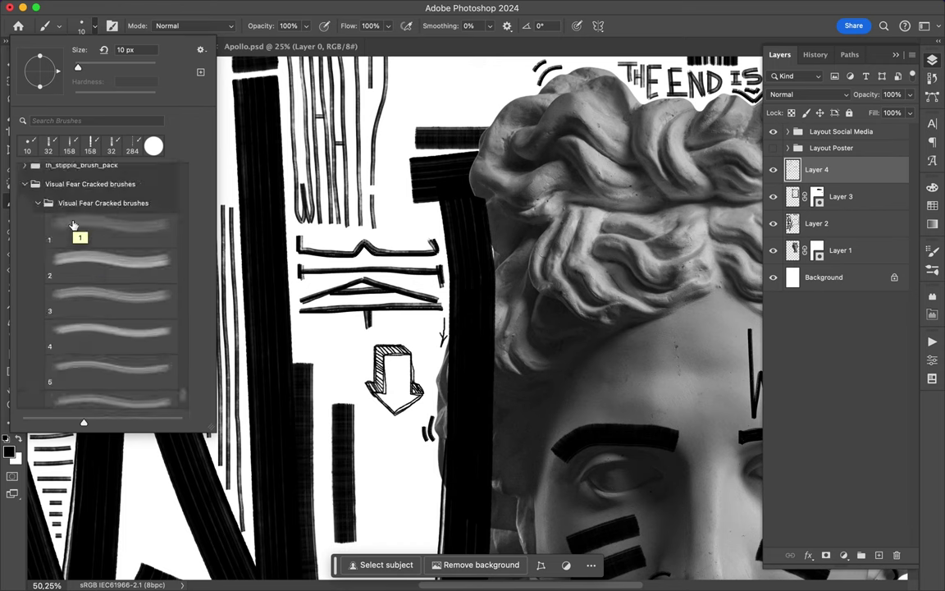
With a Stipple Brush, dab dot clusters near the arrow and beside the WHAT? title
left_click(25, 184)
left_click(91, 386)
left_click(336, 353)
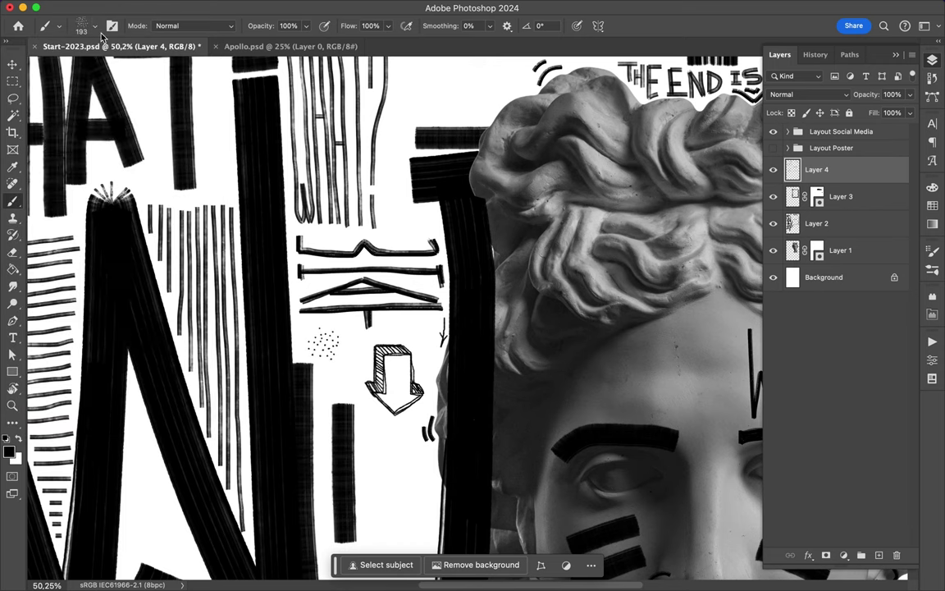
right_click(125, 69)
scroll(492, 311, "right", 10)
scroll(492, 312, "up", 4)
left_click_drag(628, 156, 656, 176)
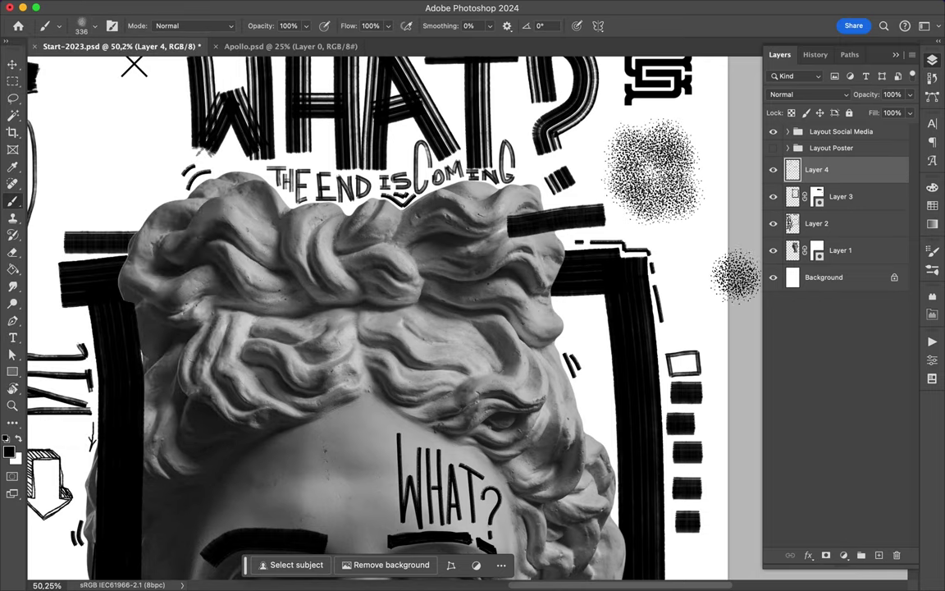
scroll(410, 328, "down", 5)
Select the third Stipple Brush at 151 px and add Layer 5 above Background
left_click(94, 26)
left_click(105, 381)
scroll(410, 328, "up", 5)
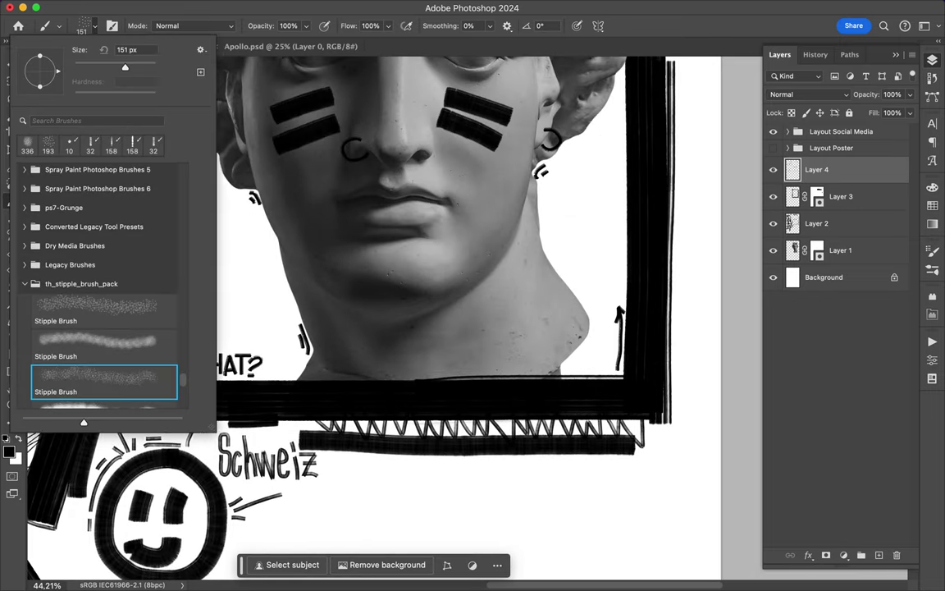
left_click(823, 277)
left_click(879, 554)
Stipple the white areas to the left and right of the bust's head
mouse_move(541, 115)
left_mouse_down()
mouse_move(558, 205)
mouse_move(590, 271)
mouse_move(607, 164)
left_mouse_up()
mouse_move(201, 164)
left_mouse_down()
mouse_move(199, 215)
mouse_move(215, 164)
mouse_move(234, 311)
mouse_move(275, 320)
left_mouse_up()
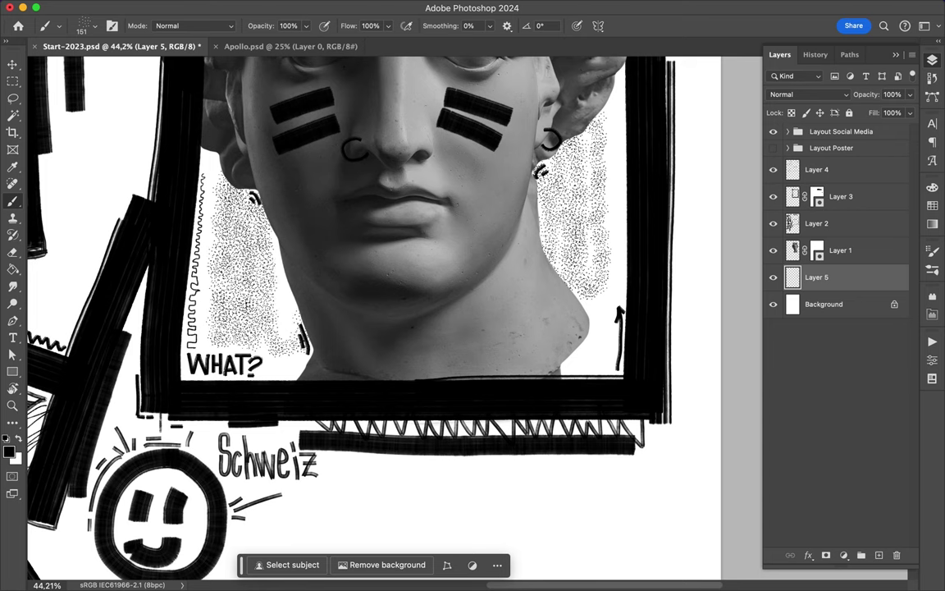
scroll(525, 296, "down", 3)
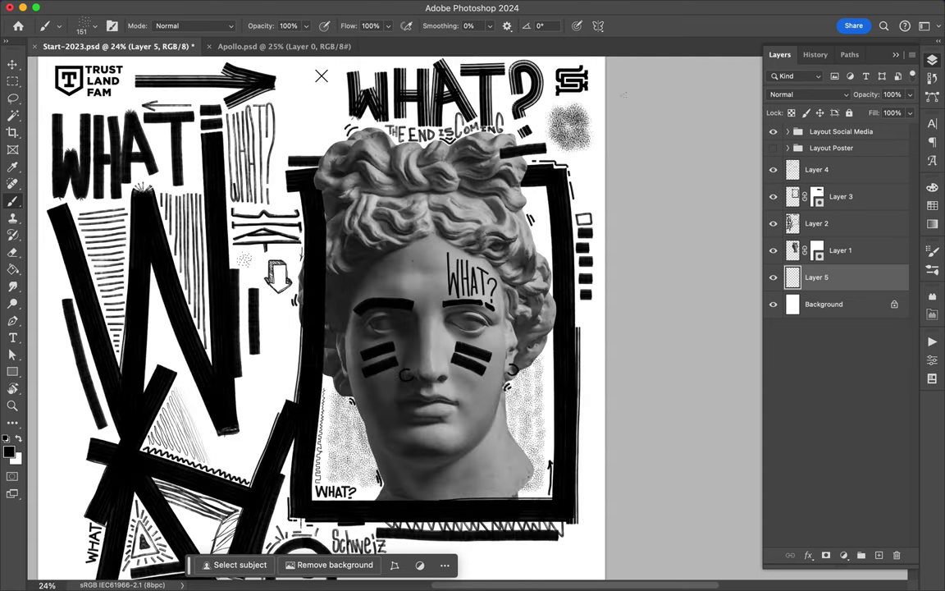
scroll(693, 69, "down", 2)
scroll(693, 69, "down", 2)
scroll(500, 460, "up", 3)
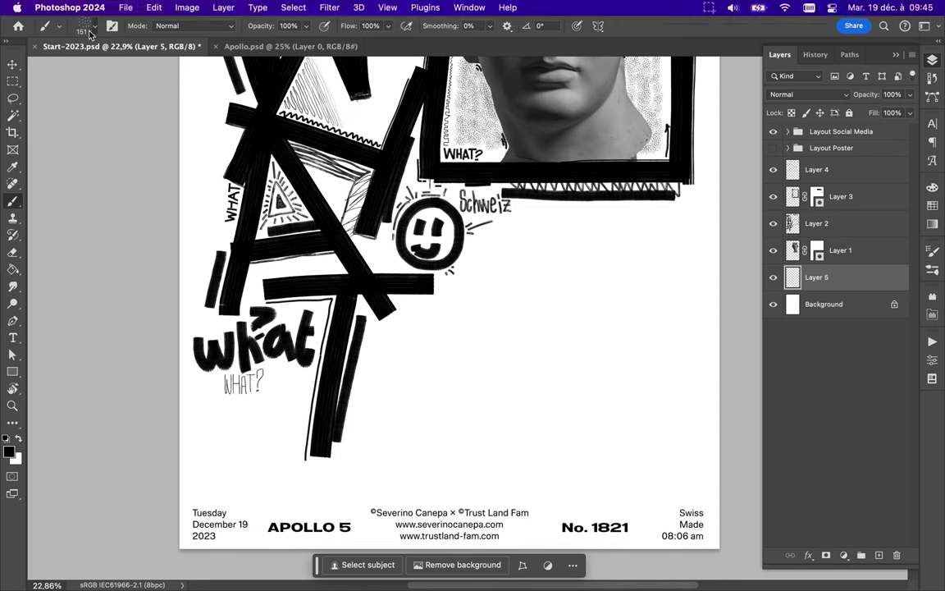
With a larger stipple brush, fill the lower-right box area with stipple texture
left_click(82, 26)
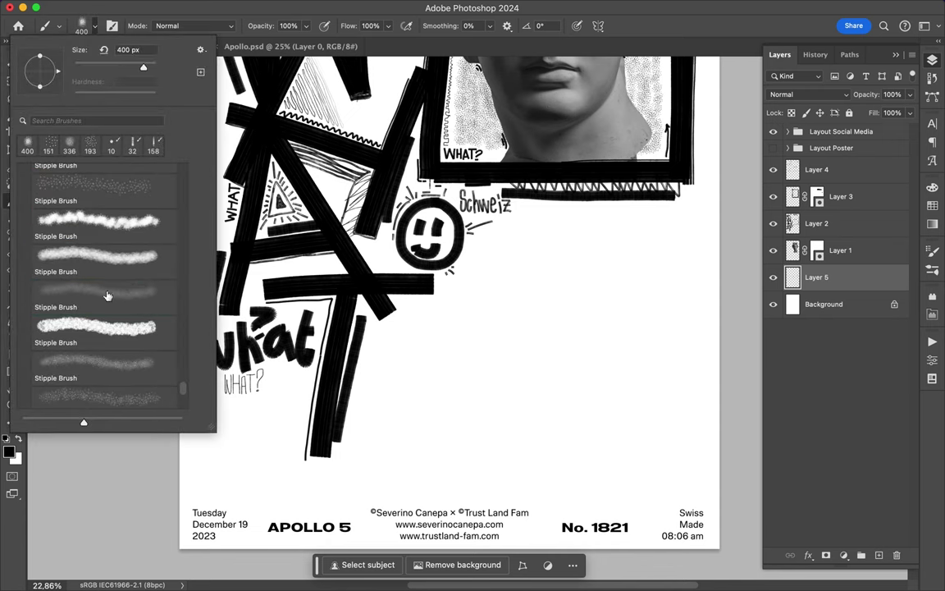
double_click(97, 260)
mouse_move(514, 262)
left_mouse_down()
mouse_move(513, 443)
mouse_move(517, 270)
mouse_move(542, 460)
mouse_move(574, 271)
mouse_move(623, 459)
mouse_move(648, 279)
left_mouse_up()
mouse_move(513, 394)
left_mouse_down()
mouse_move(541, 278)
mouse_move(566, 271)
left_mouse_up()
With a black marker brush, paint a bar framing the stippled box
left_click(59, 25)
scroll(90, 265, "down", 3)
scroll(91, 265, "up", 10)
left_click(63, 236)
mouse_move(504, 258)
left_mouse_down()
mouse_move(674, 258)
mouse_move(502, 422)
mouse_move(674, 423)
mouse_move(675, 258)
left_mouse_up()
scroll(574, 328, "up", 5)
With a 152 px marker brush, paint bold WHA letter strokes at lower left
left_click(59, 25)
scroll(90, 265, "down", 3)
left_click(82, 253)
key("Return")
scroll(591, 369, "down", 3)
left_click_drag(676, 345, 694, 480)
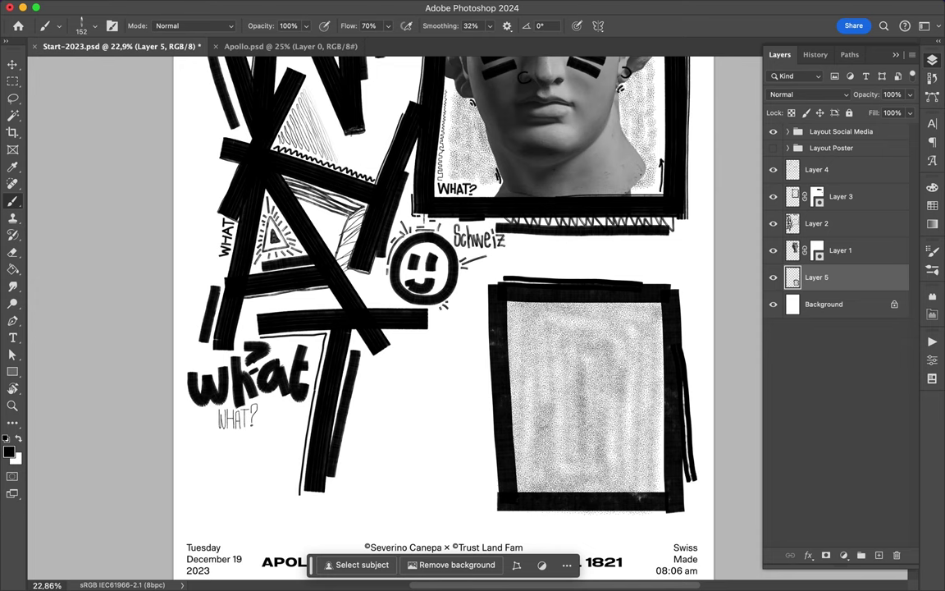
scroll(693, 480, "down", 3)
mouse_move(185, 302)
left_mouse_down()
mouse_move(186, 361)
mouse_move(215, 330)
left_mouse_up()
mouse_move(203, 282)
left_mouse_down()
mouse_move(215, 359)
mouse_move(215, 344)
mouse_move(228, 357)
left_mouse_up()
mouse_move(242, 276)
left_mouse_down()
mouse_move(242, 357)
mouse_move(260, 353)
left_mouse_up()
mouse_move(260, 293)
left_mouse_down()
mouse_move(310, 292)
mouse_move(287, 386)
left_mouse_up()
Add marker strokes and a small circle near the arrow
scroll(443, 329, "up", 5)
left_click_drag(470, 315, 601, 313)
left_click_drag(601, 316, 565, 335)
scroll(229, 269, "left", 2)
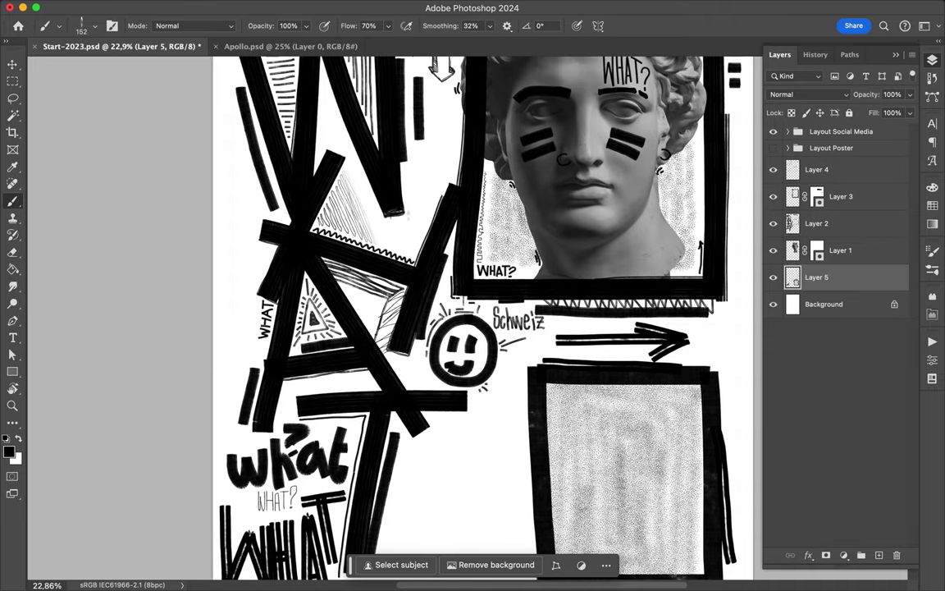
scroll(229, 269, "up", 3)
left_click_drag(433, 212, 433, 211)
scroll(472, 320, "up", 5)
scroll(471, 320, "down", 6)
mouse_move(656, 378)
left_mouse_down()
mouse_move(694, 406)
mouse_move(656, 379)
left_mouse_up()
scroll(574, 369, "down", 4)
left_click_drag(467, 485, 484, 479)
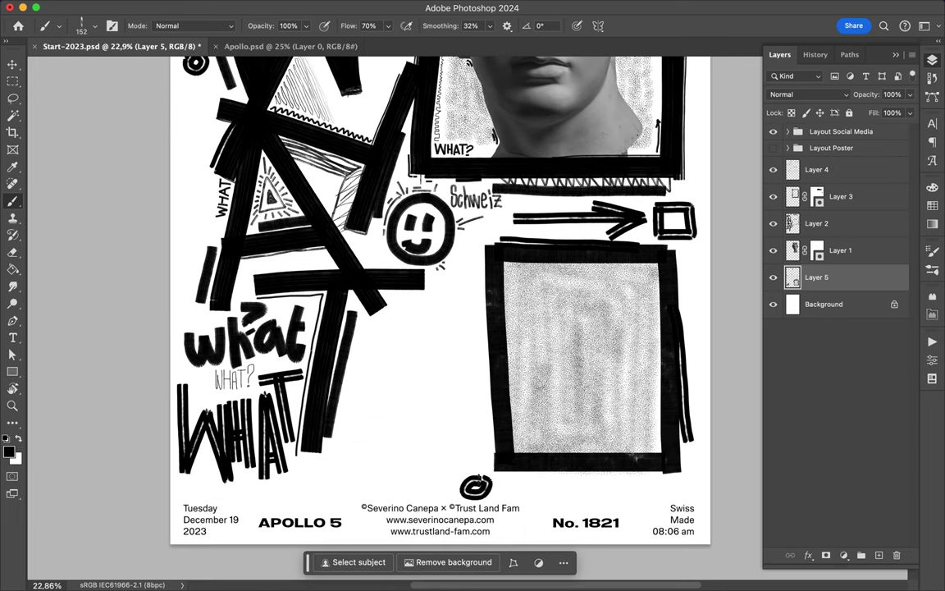
Paint a small circle below the smiley and fit the whole poster in view
scroll(328, 345, "up", 7)
scroll(328, 344, "up", 4)
scroll(328, 344, "right", 2)
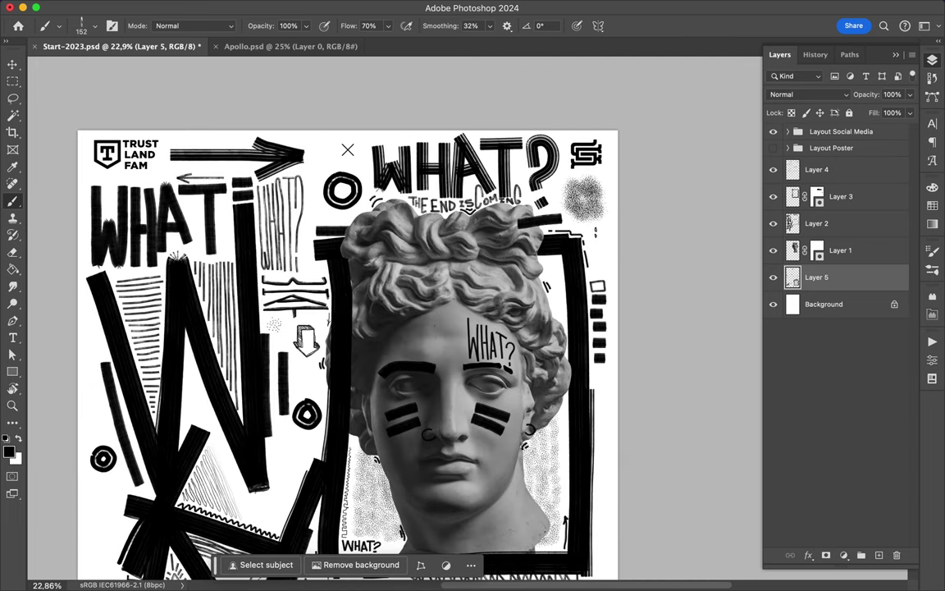
scroll(540, 214, "down", 7)
scroll(539, 214, "left", 3)
scroll(351, 232, "down", 4)
left_click_drag(502, 300, 500, 302)
key("super+0")
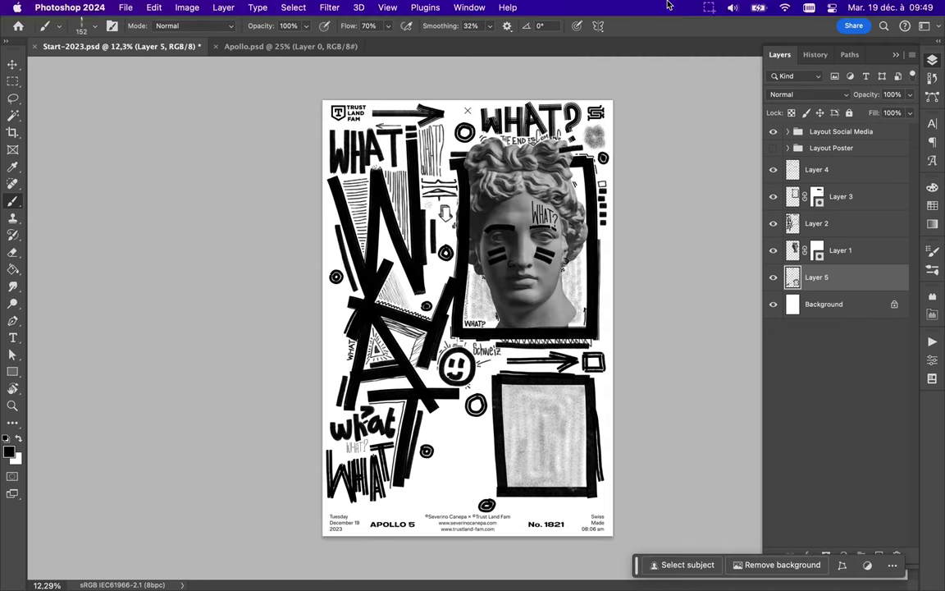
Paint stacked horizontal black marker bars above the footer text
scroll(463, 355, "up", 3)
scroll(463, 355, "down", 3)
scroll(463, 355, "down", 1)
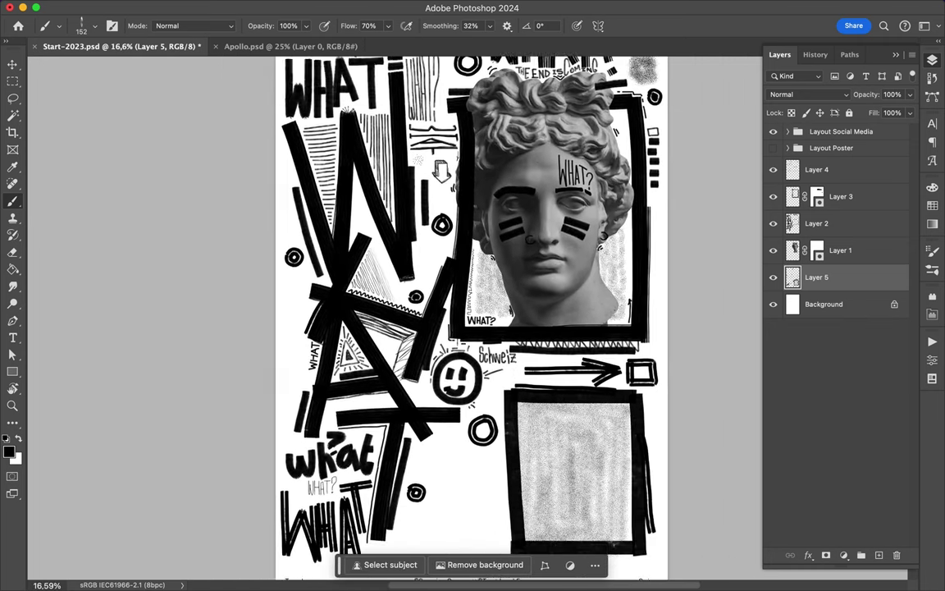
scroll(465, 429, "down", 3)
mouse_move(490, 427)
left_mouse_down()
mouse_move(389, 427)
mouse_move(377, 441)
left_mouse_up()
left_click_drag(475, 452, 364, 452)
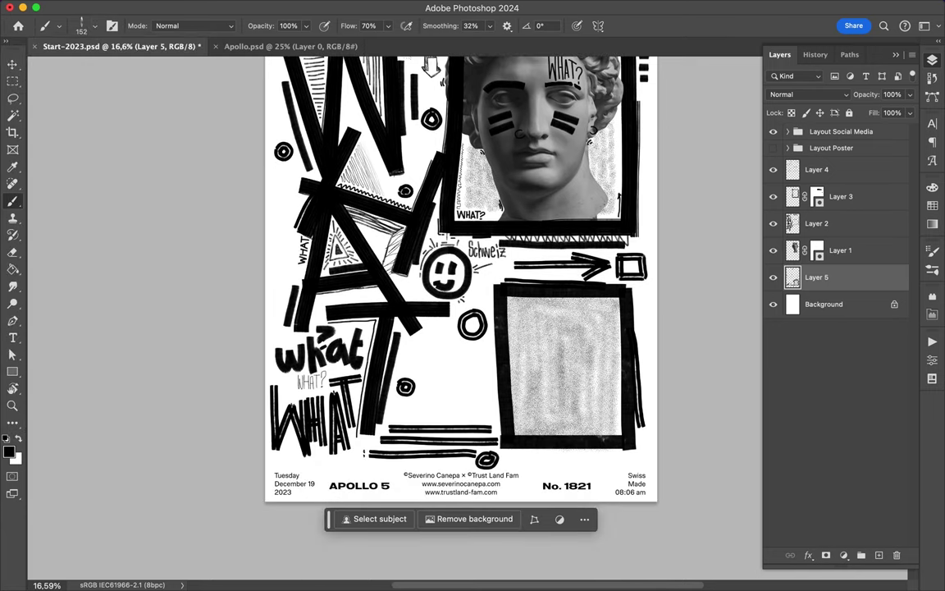
Select the thin 'It's Going To Run Out' brush from the Nibbed folder
left_click(88, 26)
scroll(107, 287, "down", 5)
left_click(111, 254)
scroll(466, 316, "up", 2)
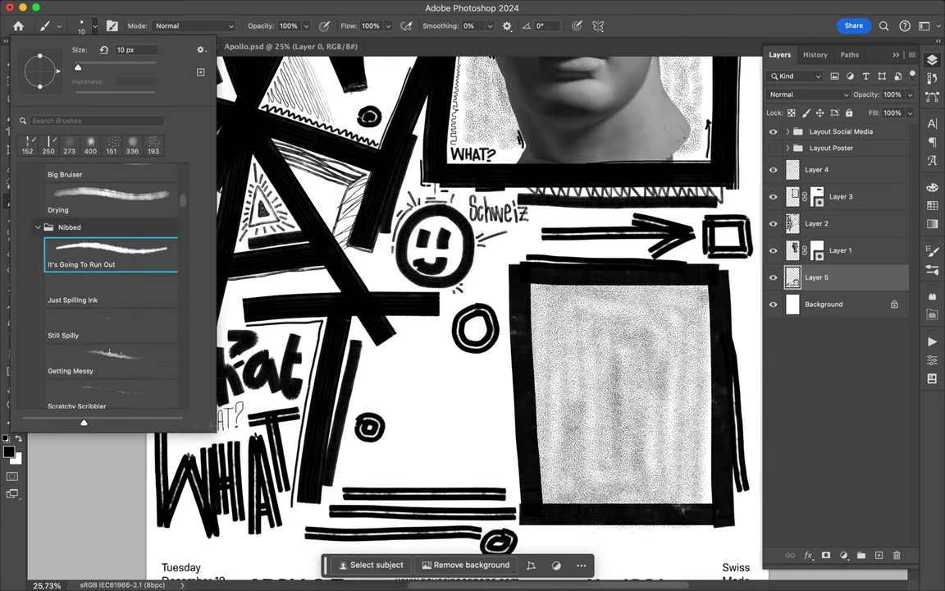
Outline the thin W and H letters, undoing the unwanted A strokes
left_click(398, 381)
mouse_move(421, 468)
left_mouse_down()
mouse_move(434, 361)
mouse_move(441, 441)
mouse_move(462, 405)
left_mouse_up()
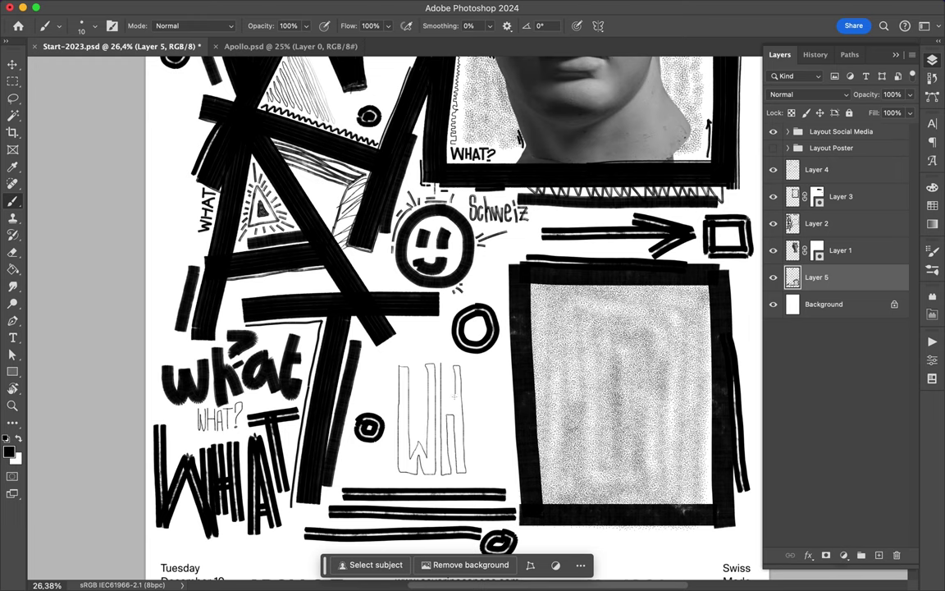
left_click_drag(469, 450, 483, 468)
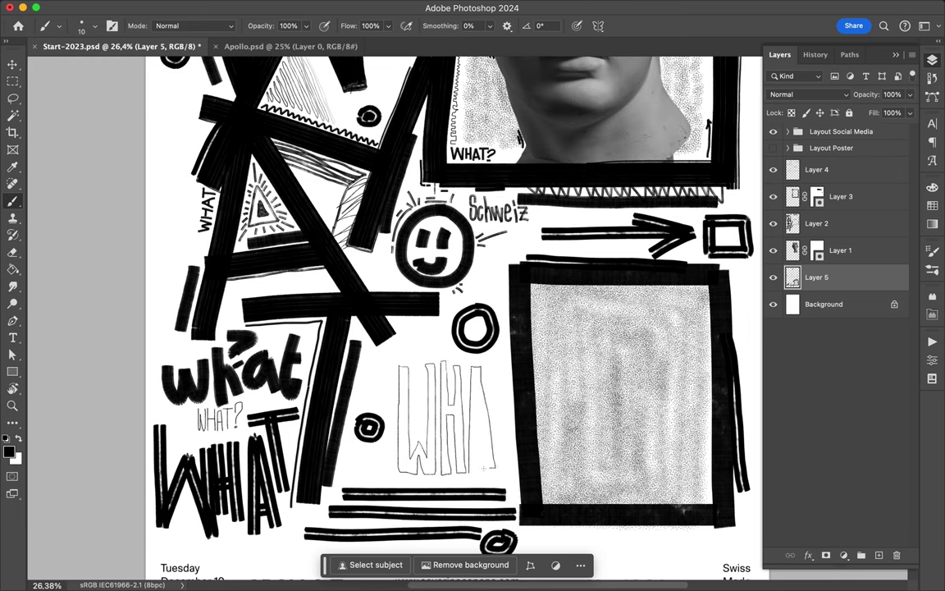
key("ctrl+z")
Move the WH letters onto their own layer via Cut and nudge them slightly left
key("m")
left_click_drag(388, 352, 475, 488)
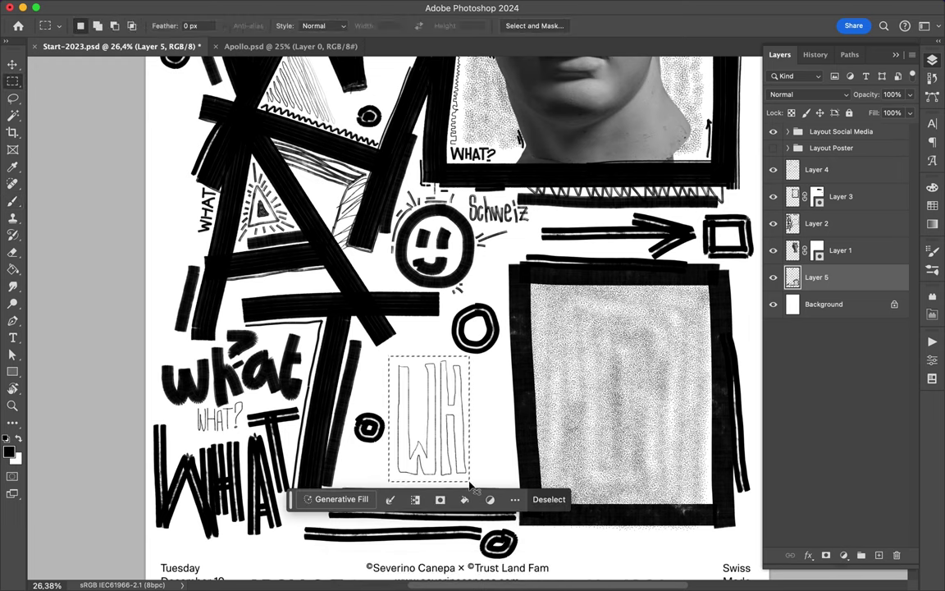
key("ctrl+shift+alt+n")
key("v")
left_click_drag(430, 443, 423, 441)
key("ctrl+d")
key("b")
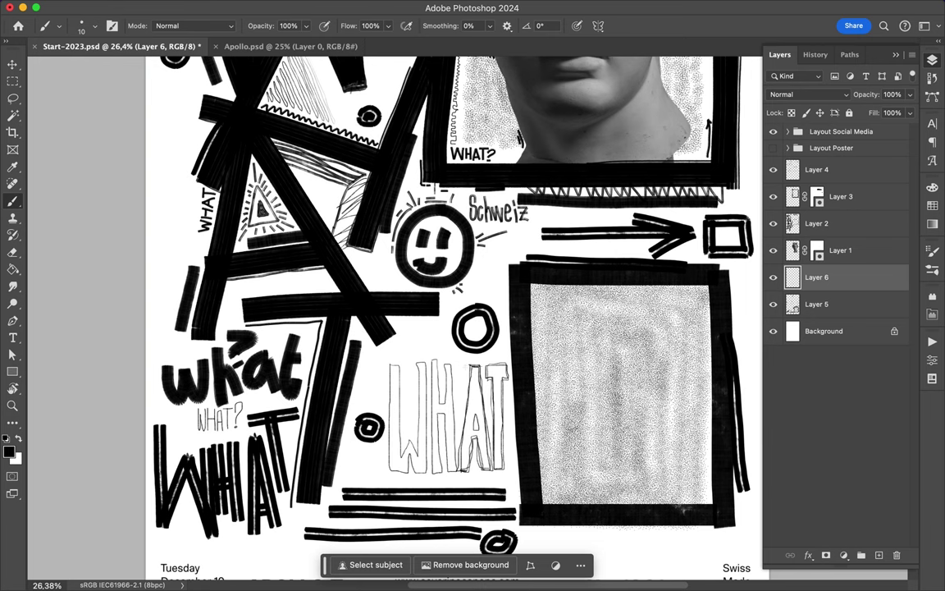
Retrace the W and H edges with extra thin strokes
scroll(461, 423, "up", 3)
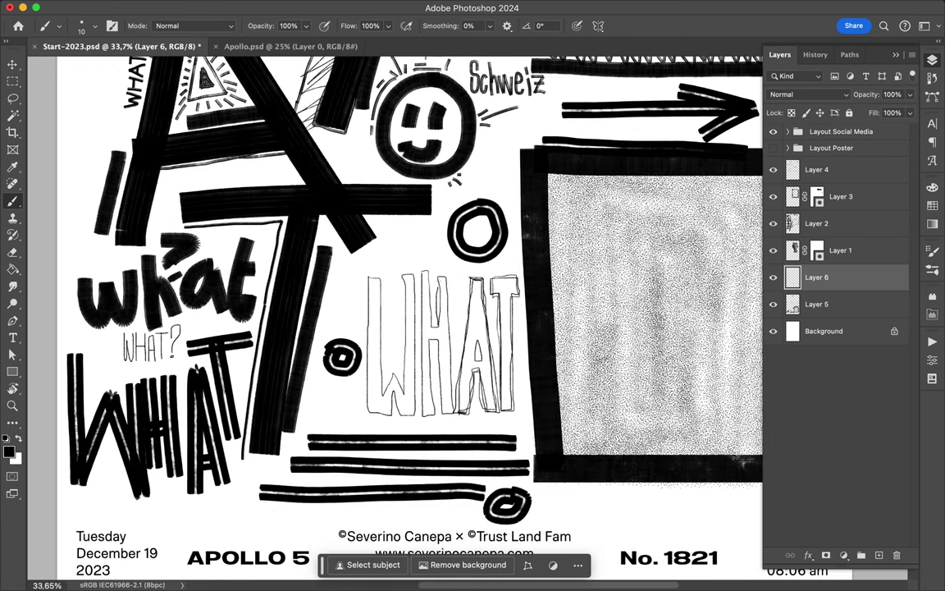
left_click_drag(418, 271, 418, 354)
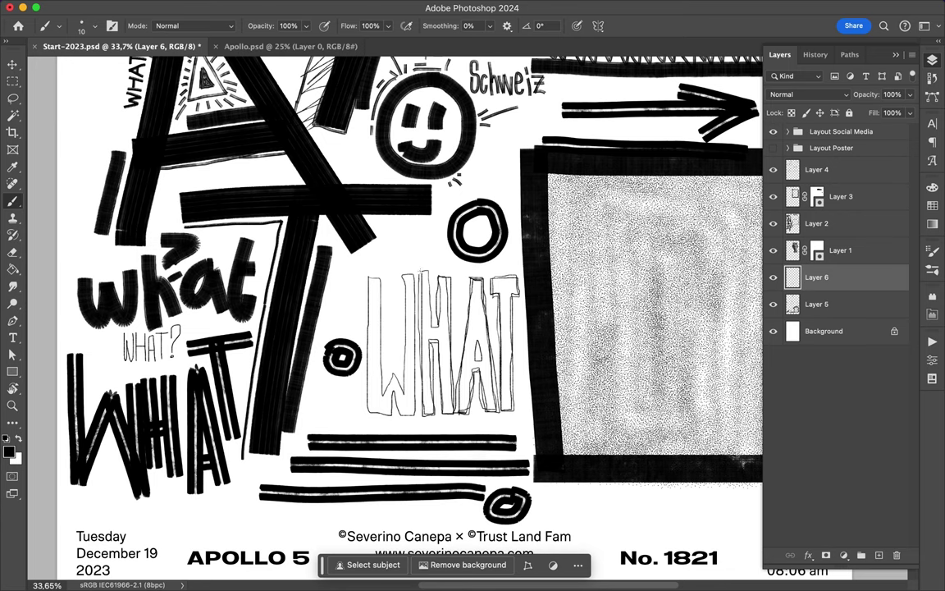
mouse_move(383, 275)
left_mouse_down()
mouse_move(382, 395)
mouse_move(374, 277)
left_mouse_up()
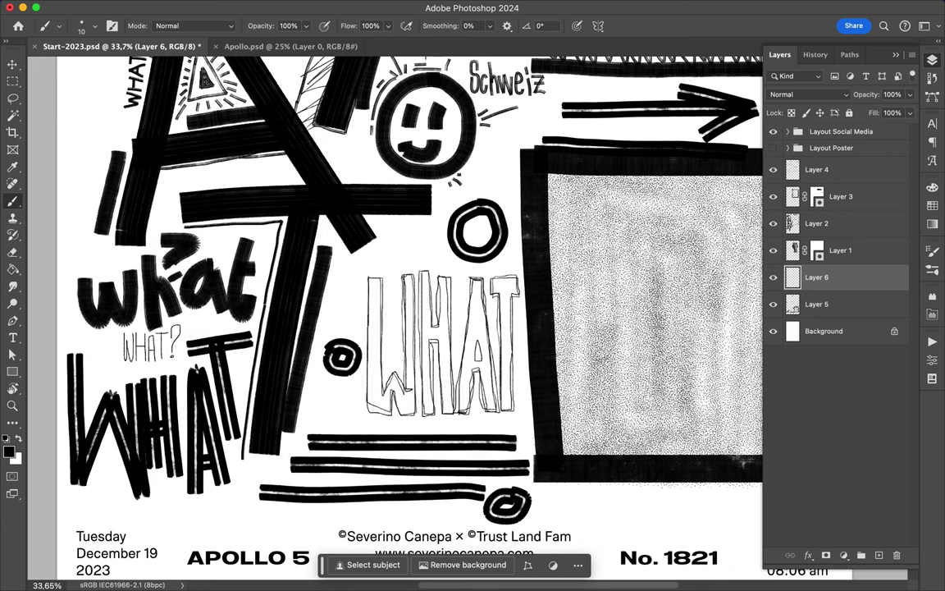
left_click_drag(365, 410, 365, 276)
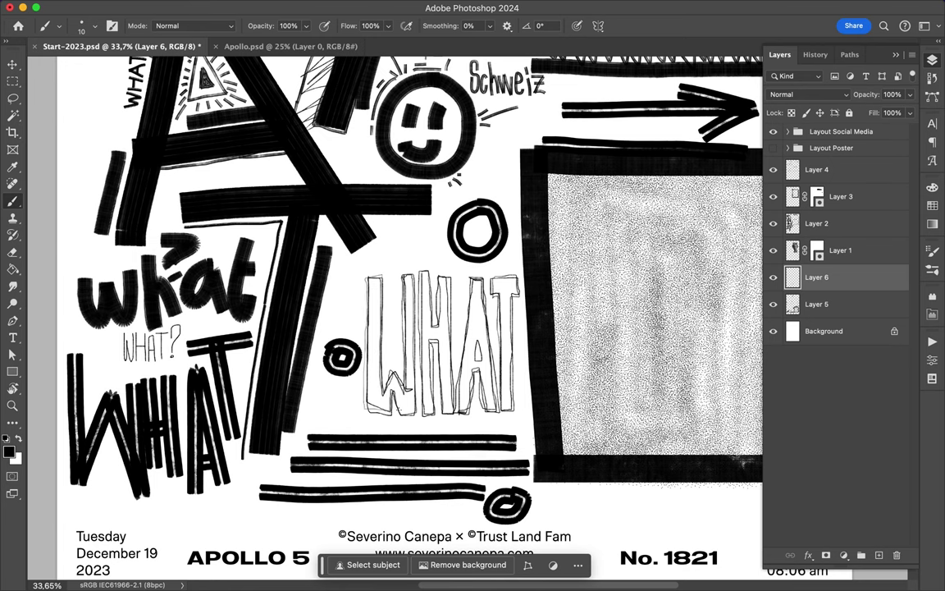
scroll(476, 529, "down", 2)
scroll(476, 529, "down", 2)
scroll(476, 529, "down", 2)
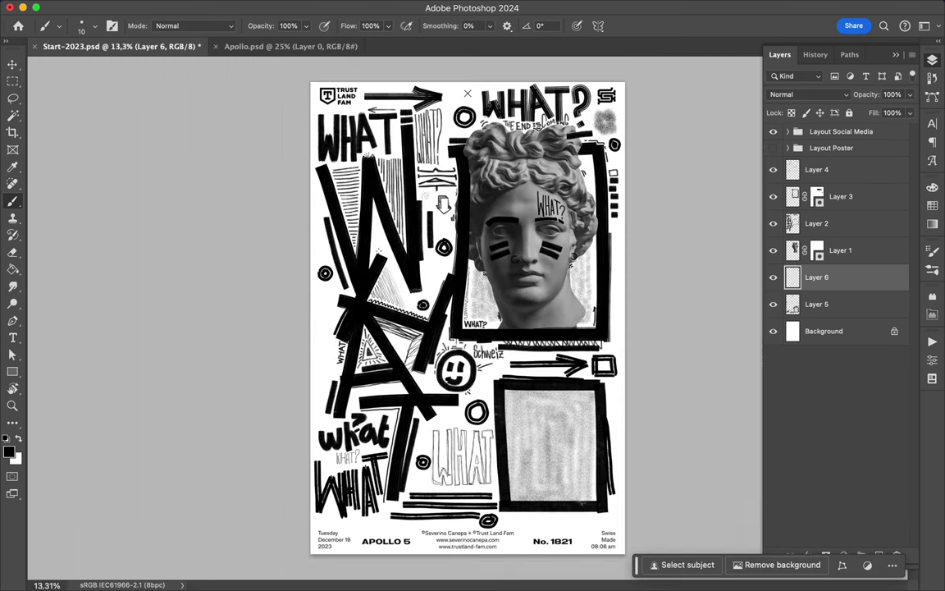
Scribble hatched triangles left of the big A, beside the W and beside the O ring
scroll(463, 320, "up", 2)
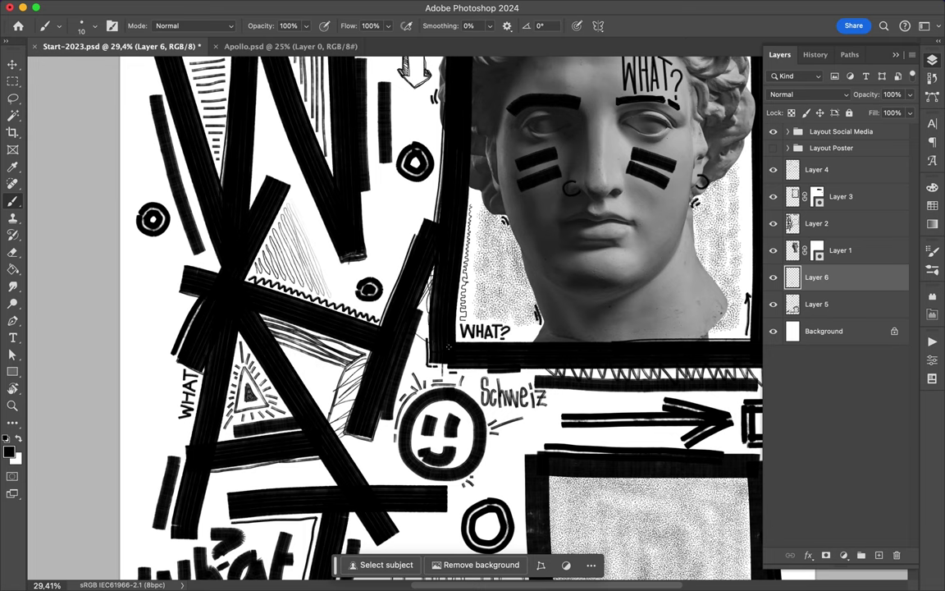
left_click_drag(185, 293, 172, 314)
left_click_drag(160, 262, 121, 308)
scroll(141, 273, "down", 2)
scroll(229, 270, "up", 2)
mouse_move(250, 264)
left_mouse_down()
mouse_move(223, 302)
mouse_move(196, 239)
left_mouse_up()
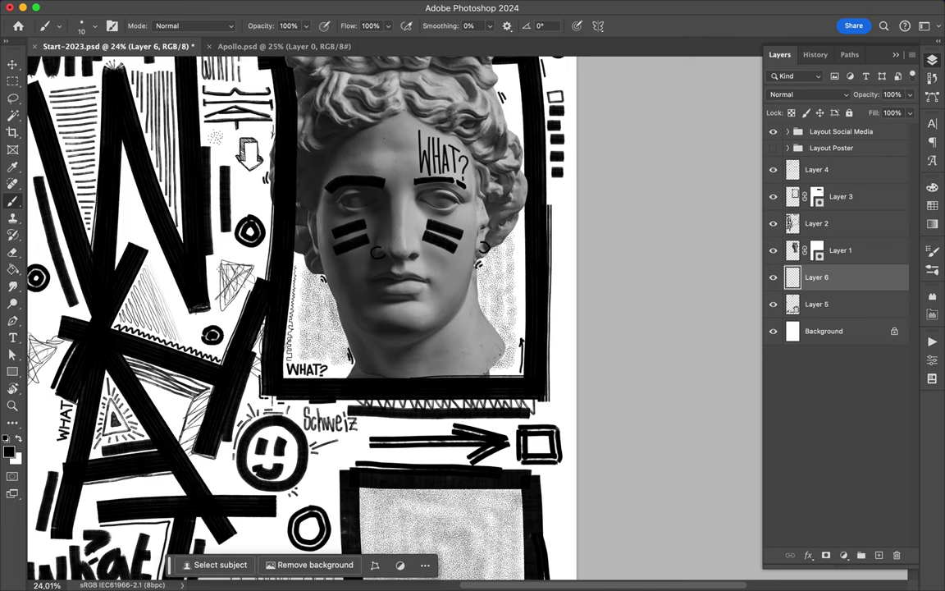
scroll(304, 312, "down", 2)
left_click_drag(287, 345, 313, 351)
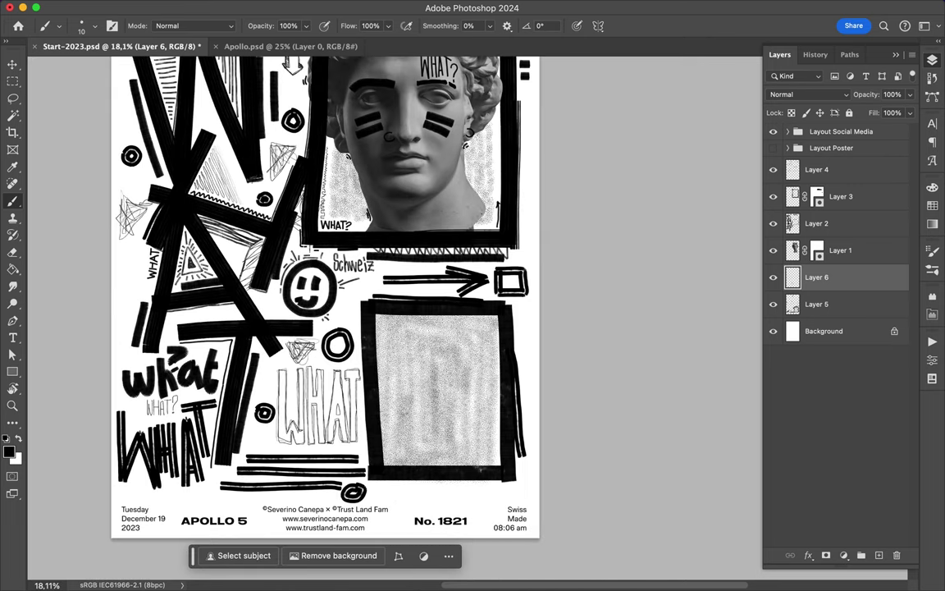
Sketch a thin line under the lower frame and a loose outline along its edges
scroll(279, 328, "up", 5)
scroll(300, 353, "down", 2)
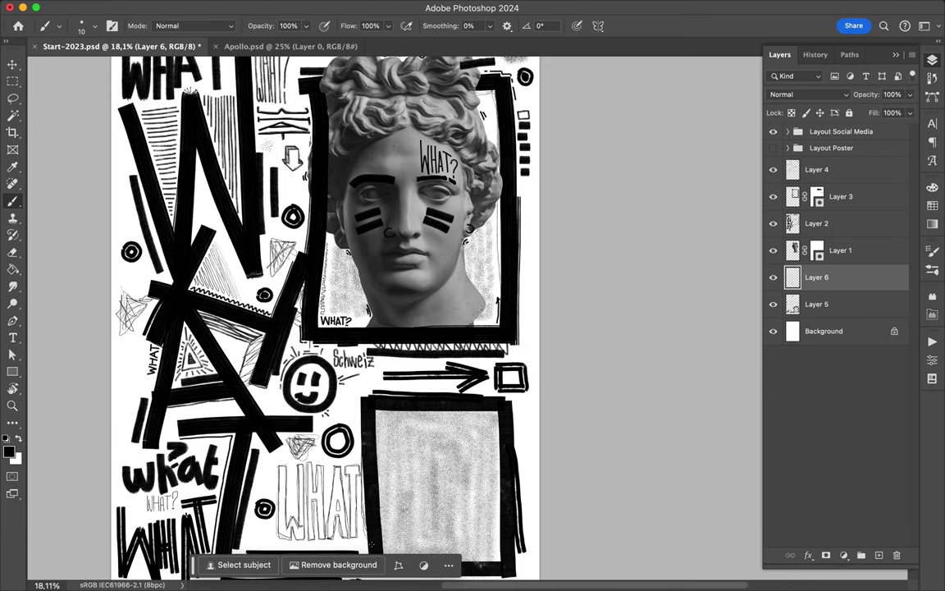
scroll(328, 484, "down", 2)
left_click_drag(414, 481, 502, 480)
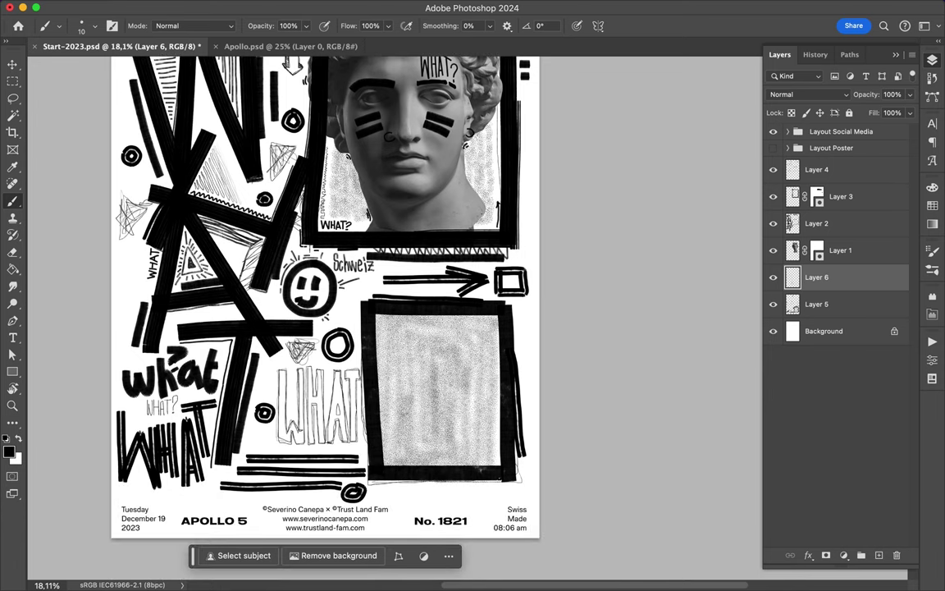
left_click_drag(373, 297, 517, 362)
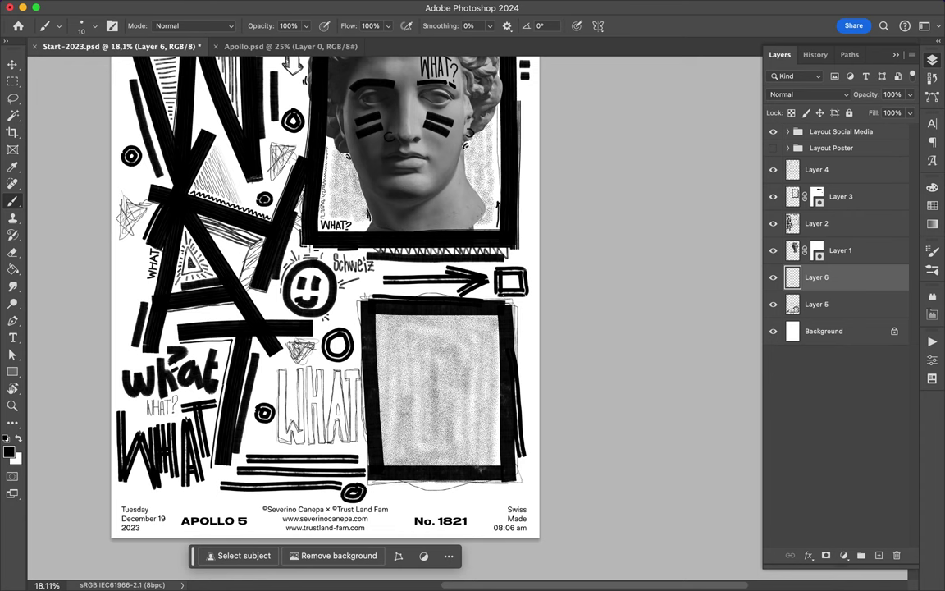
scroll(405, 198, "up", 4)
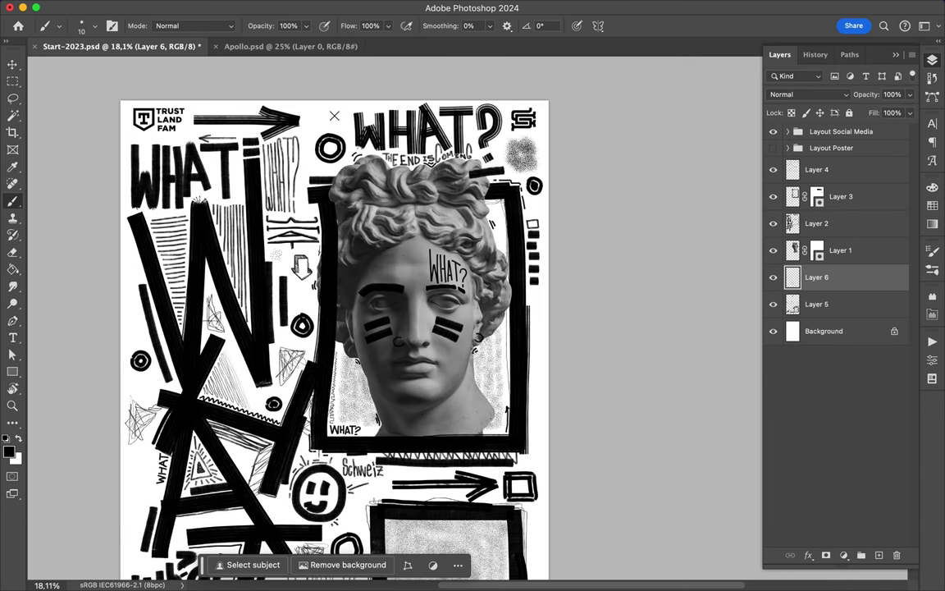
scroll(334, 116, "down", 4)
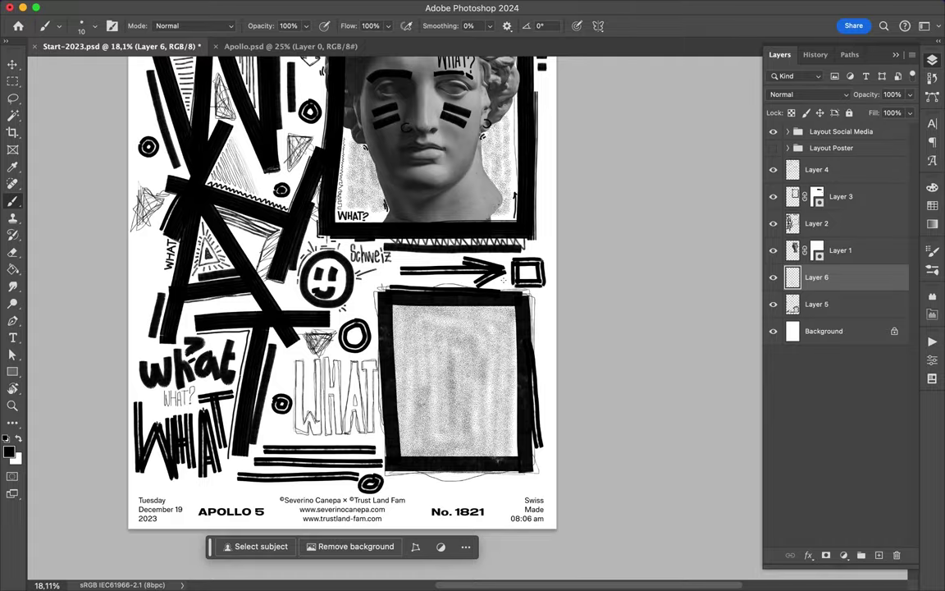
Try the Streaky Blob brush at a 75 px preset, then return to the Brush tool
scroll(428, 489, "up", 3)
left_click(81, 25)
scroll(107, 287, "down", 5)
left_click(106, 275)
left_click(129, 379)
scroll(106, 287, "up", 2)
left_click(107, 242)
key("Return")
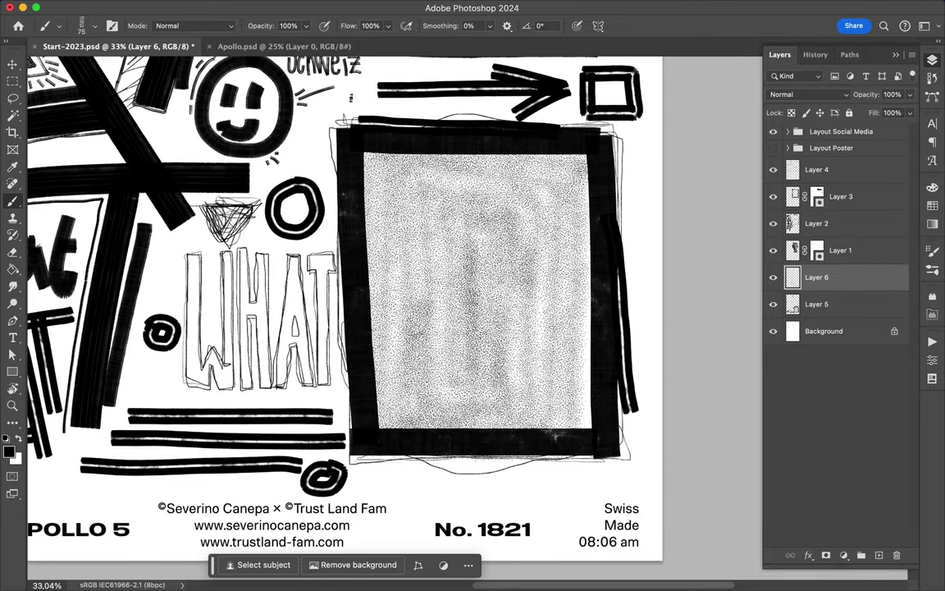
scroll(620, 574, "down", 4)
key("v")
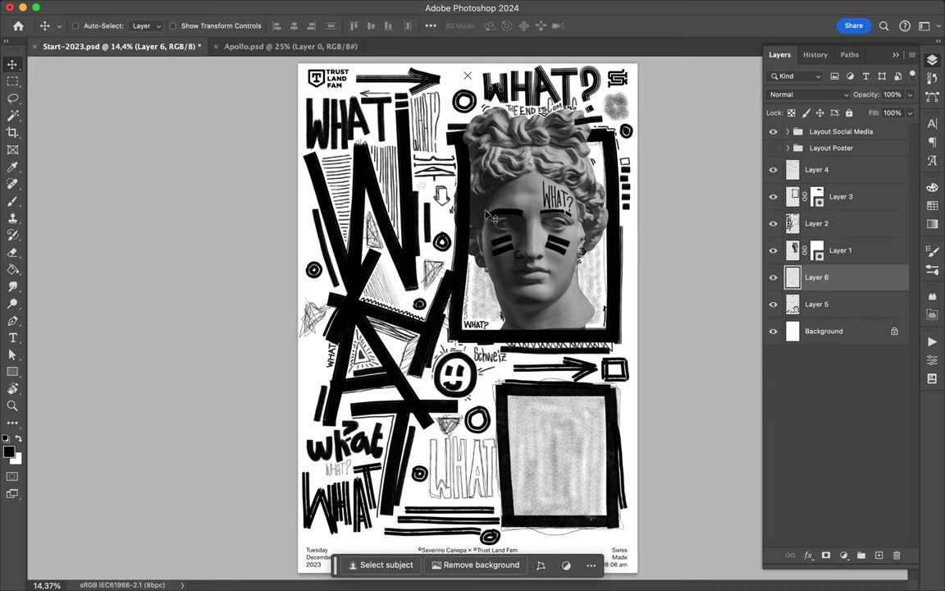
scroll(470, 303, "up", 2)
key("b")
Choose a Stipple Brush from the stipple pack and enlarge it
left_click(81, 26)
scroll(90, 328, "down", 5)
scroll(91, 348, "down", 5)
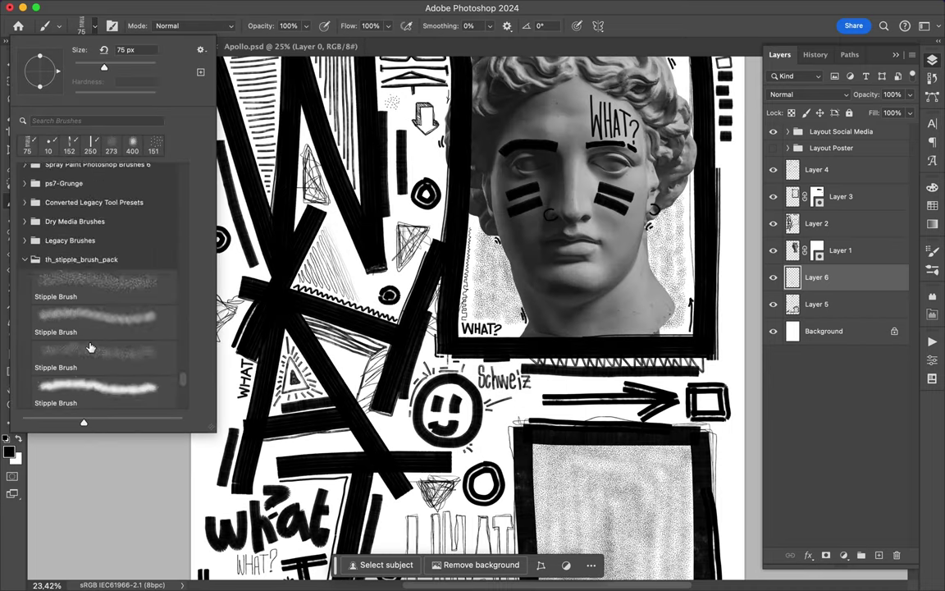
scroll(90, 348, "down", 3)
left_click(90, 361)
key("Return")
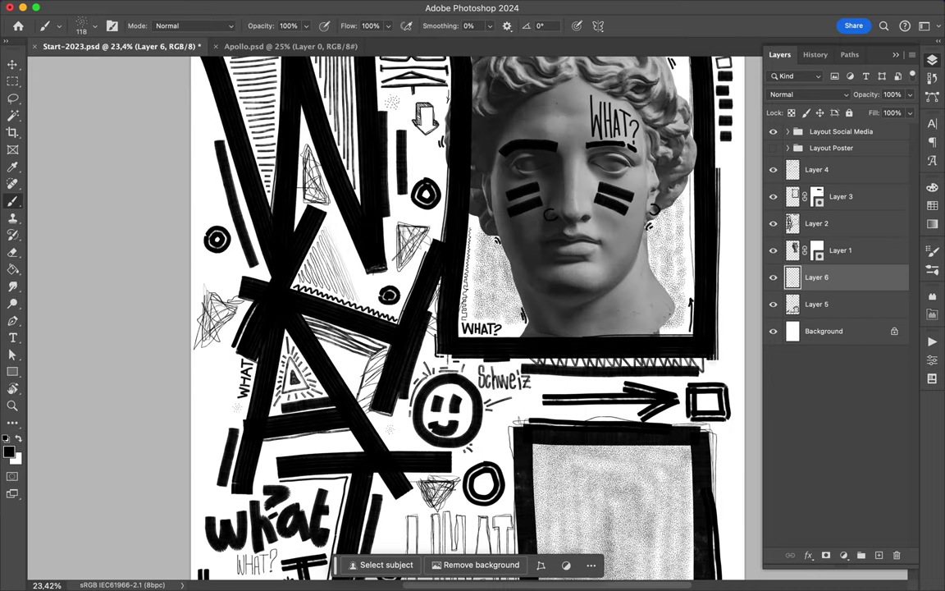
key("bracketright")
Stamp stipple speckles beside the big A and near Schweiz, enlarging the brush to 273
left_click(366, 281)
left_click(538, 383)
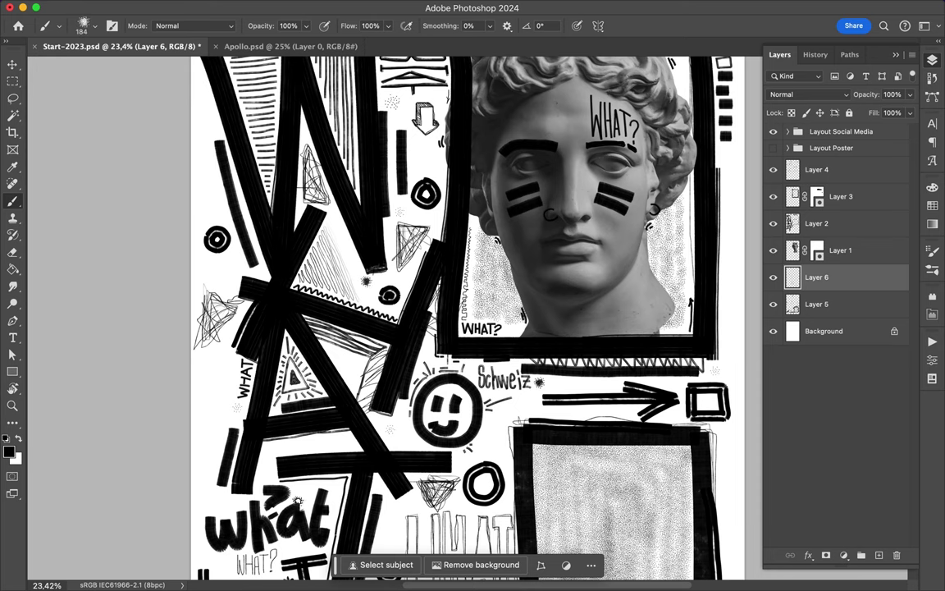
scroll(467, 319, "down", 1)
left_click(81, 25)
left_click_drag(74, 53, 87, 53)
key("Return")
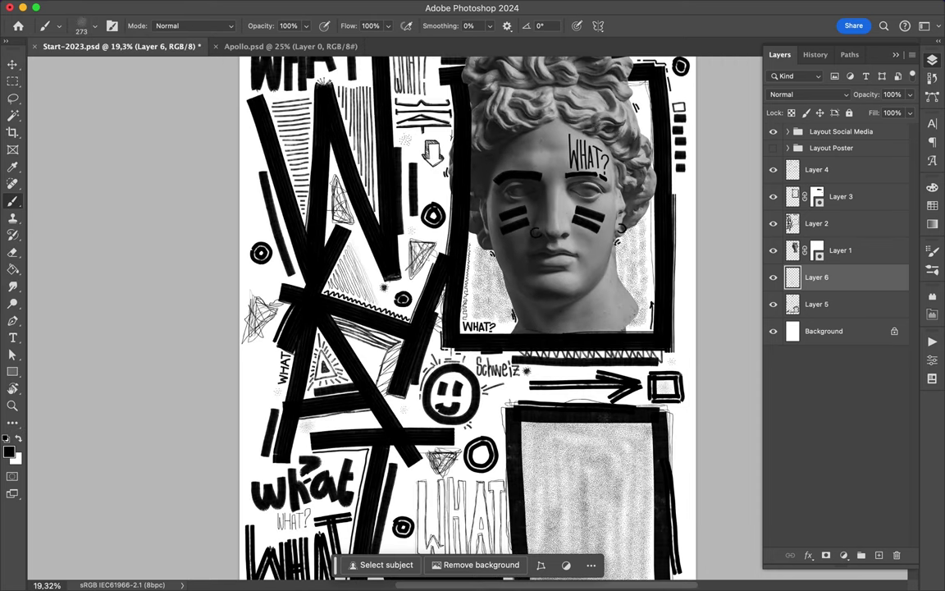
Save the finished poster
scroll(467, 319, "down", 3)
scroll(468, 319, "down", 1)
key("ctrl+s")
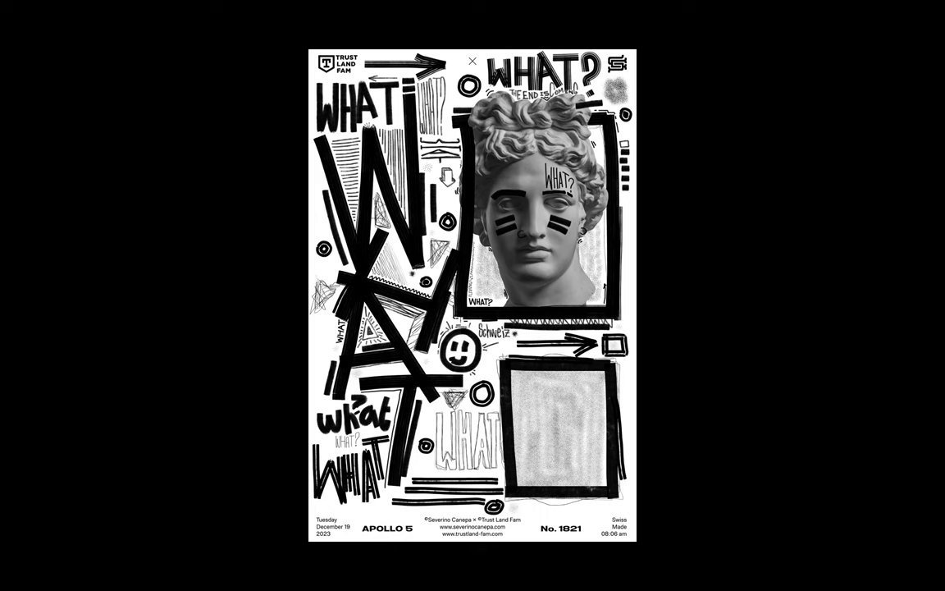